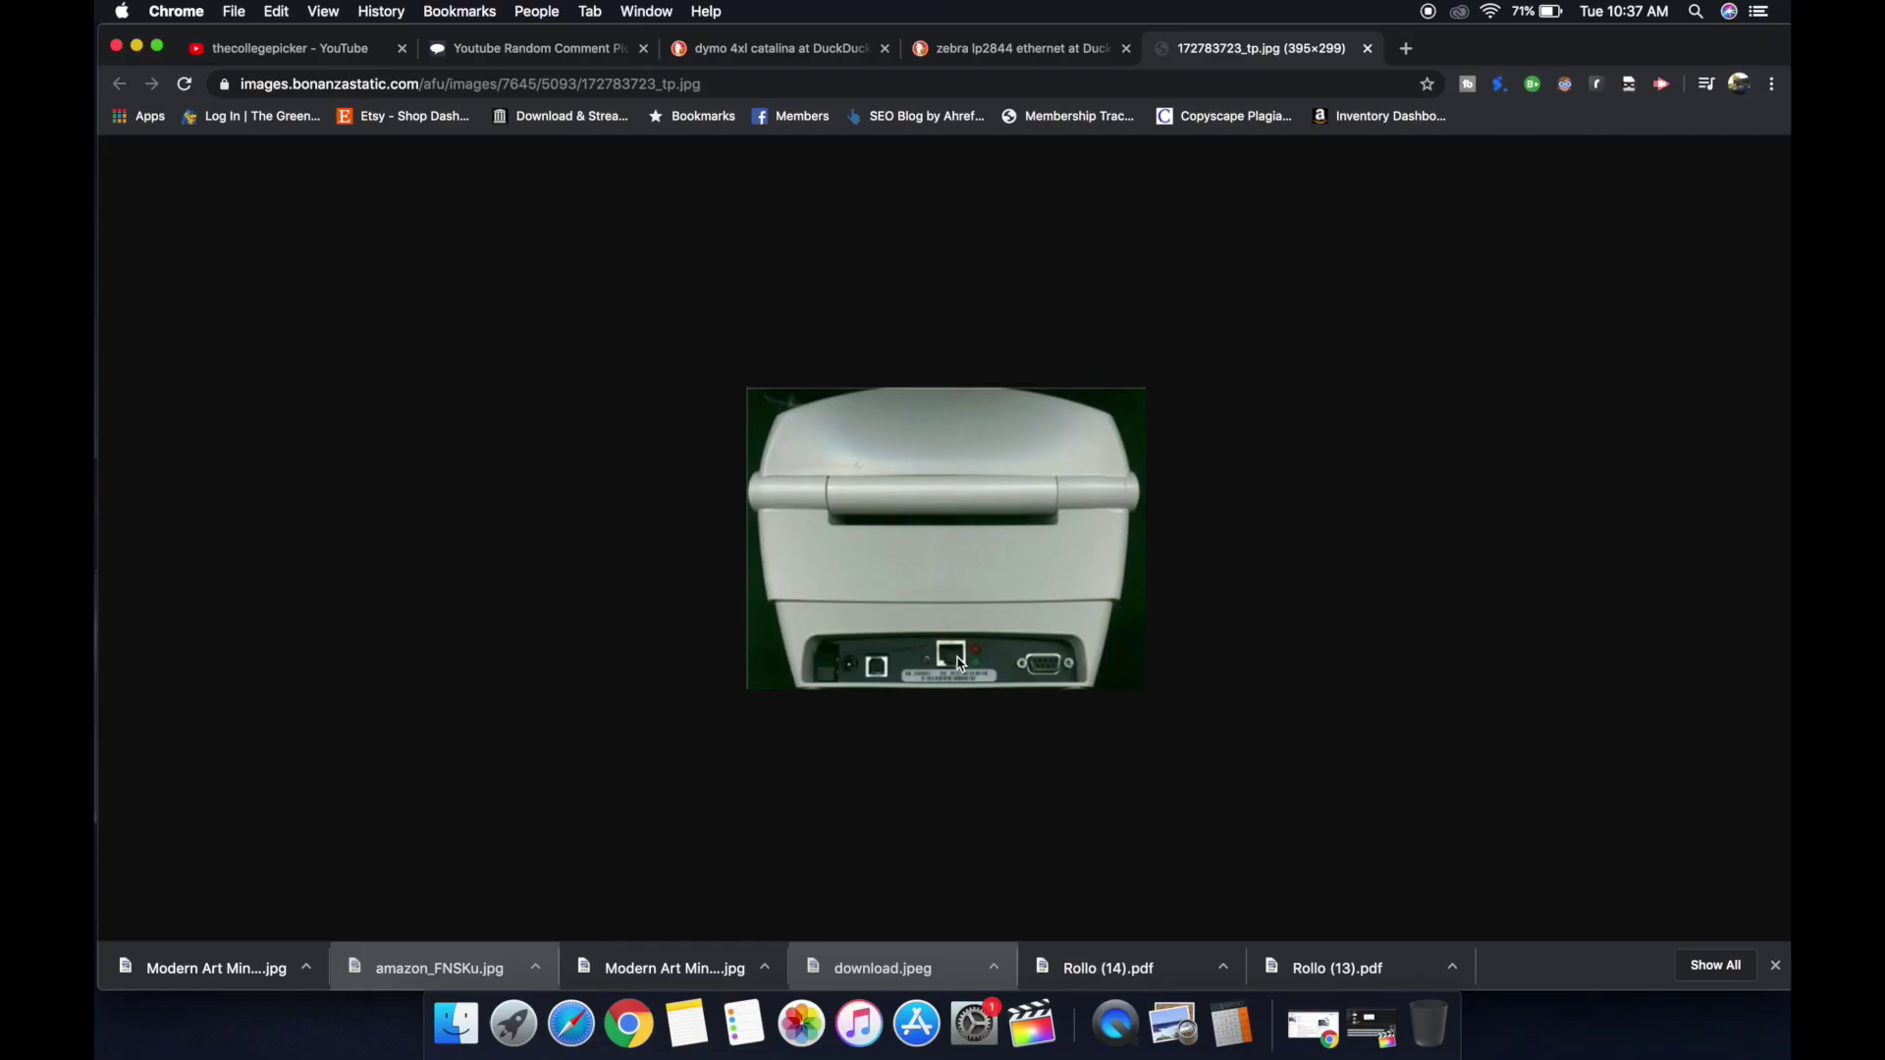
- Check this Mac's details, then open Printers & Scanners and start adding a printer by IP
click(120, 11)
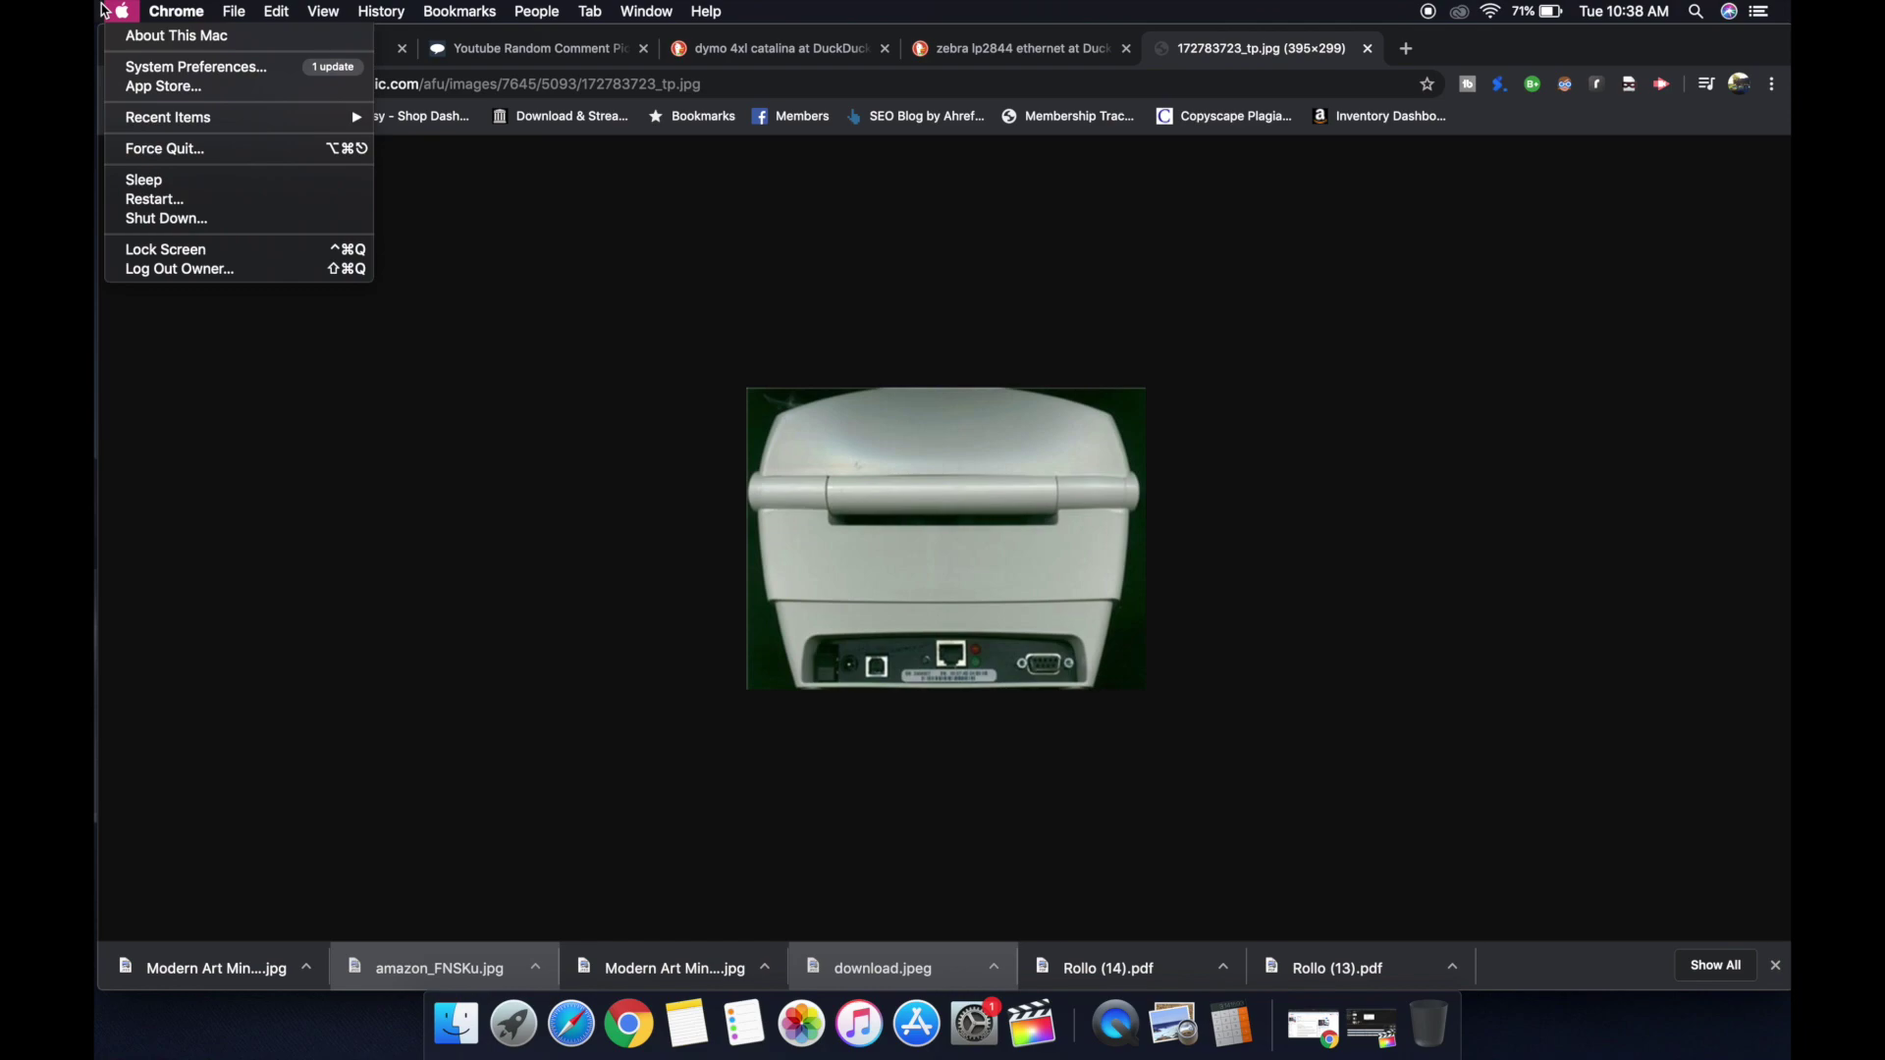
click(131, 34)
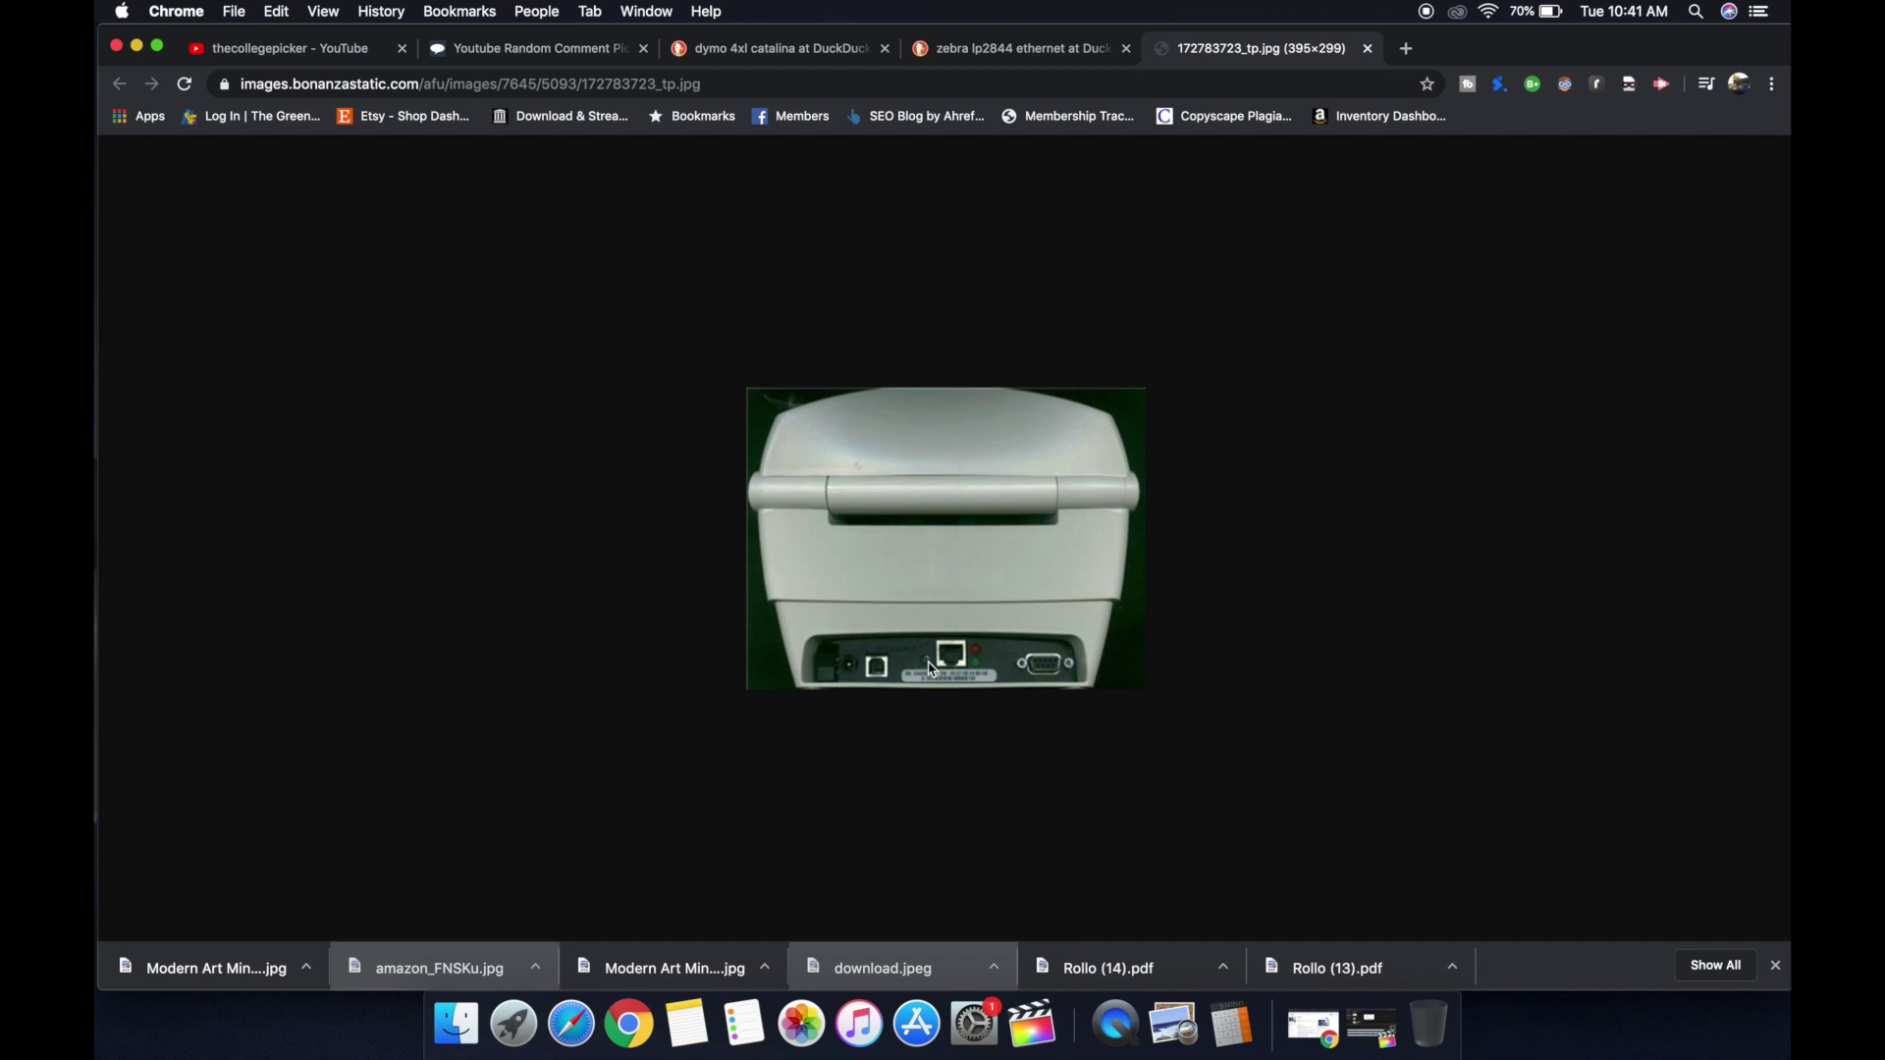
click(1696, 12)
text(printer)
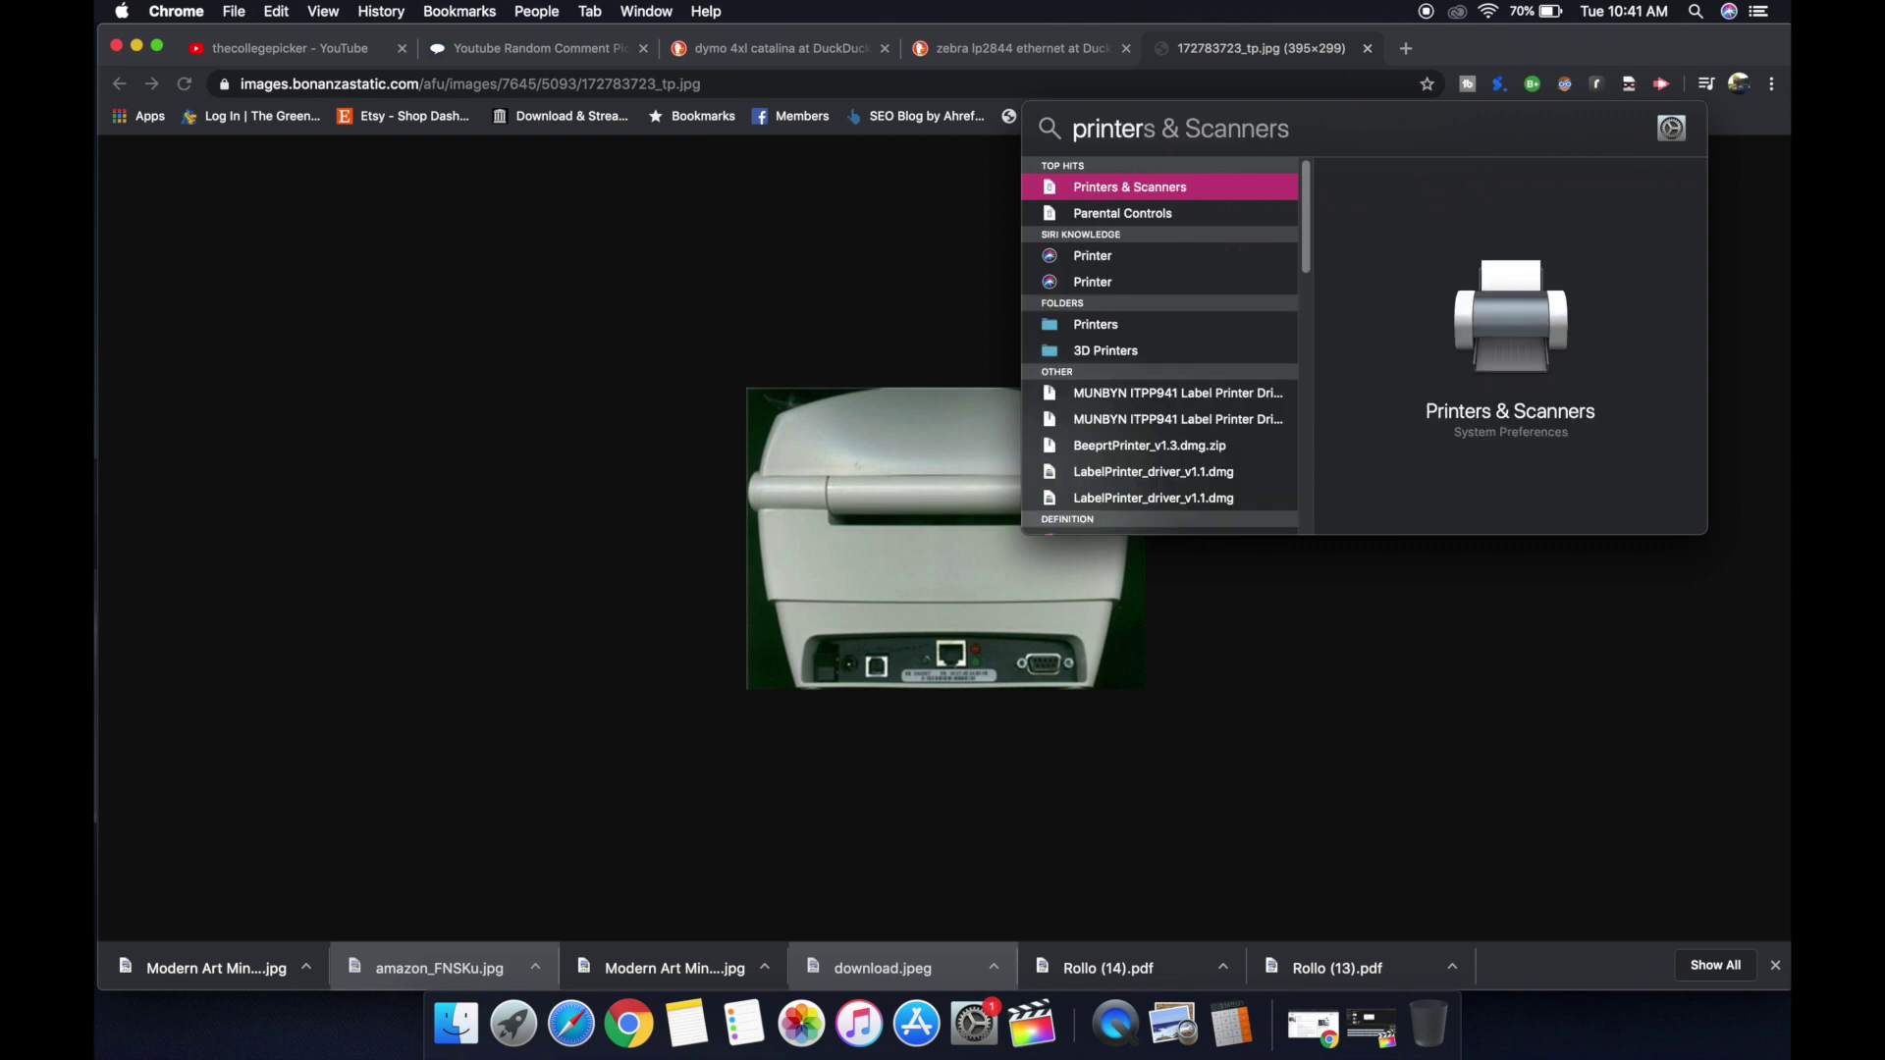
key(Return)
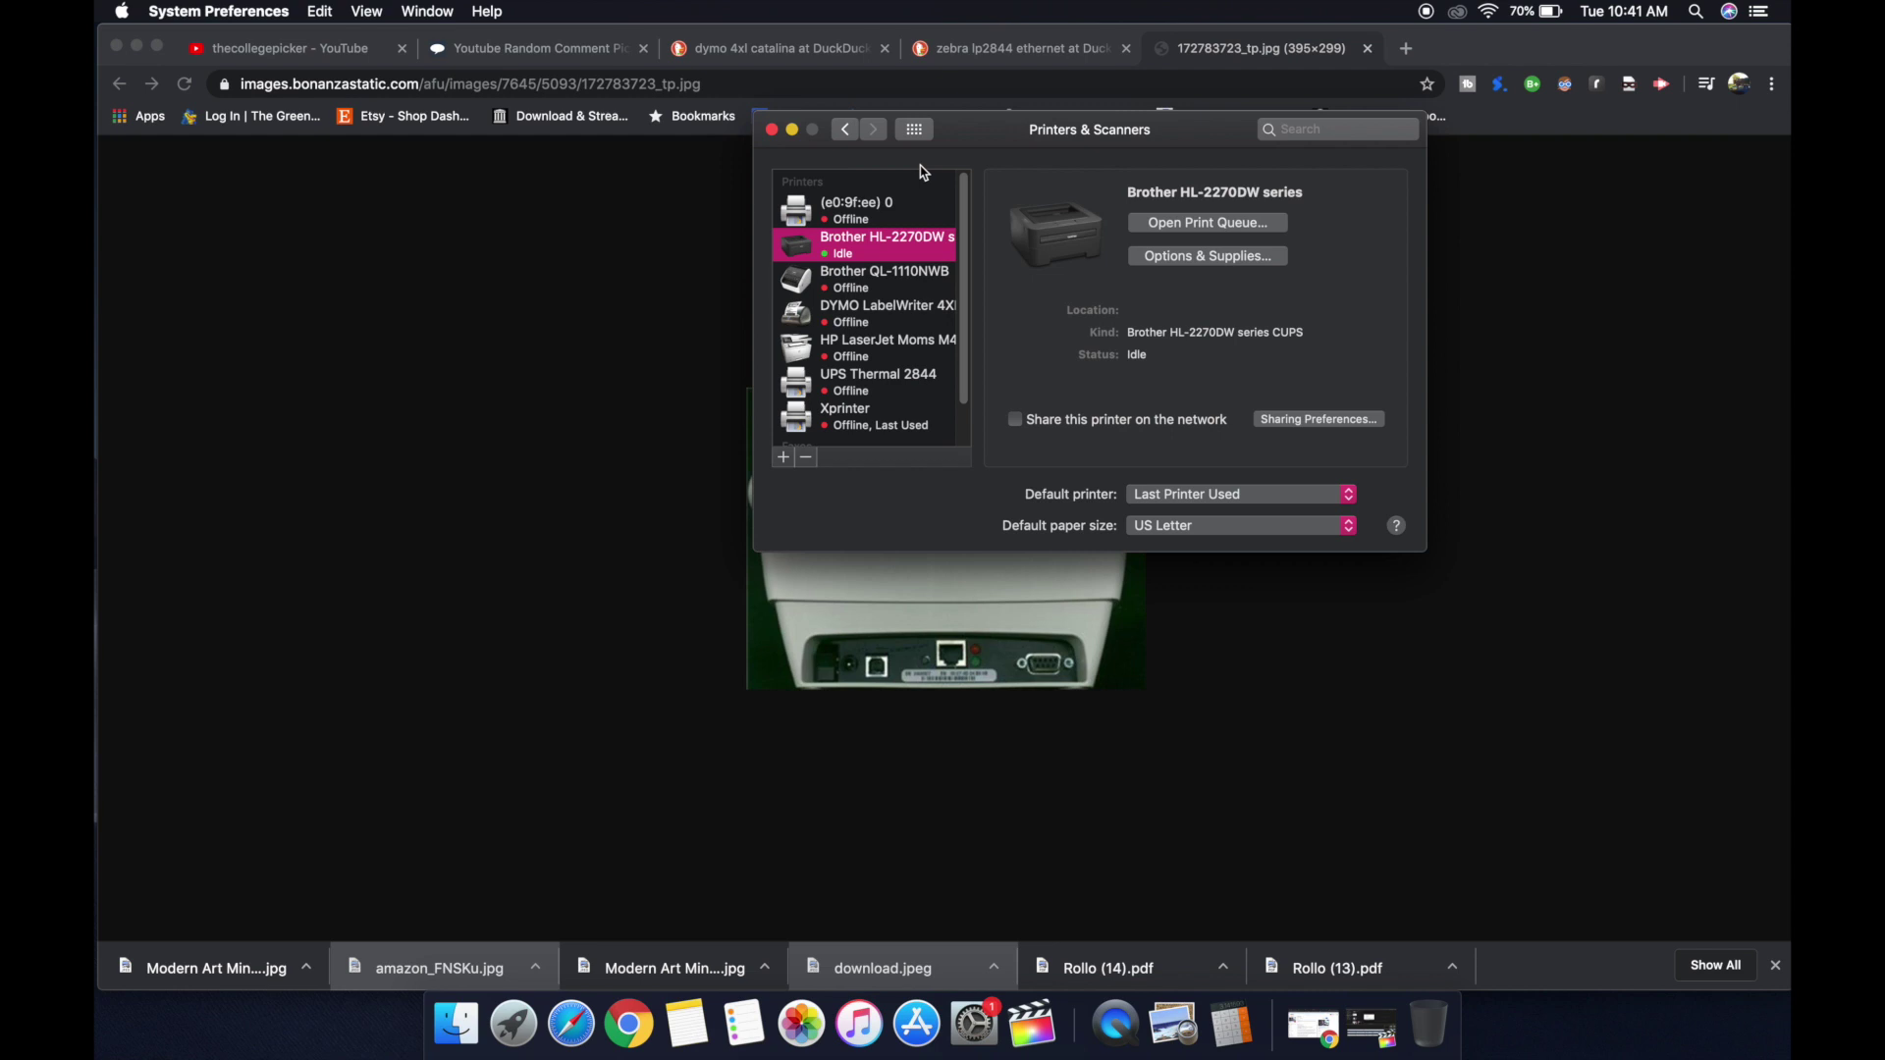
click(785, 458)
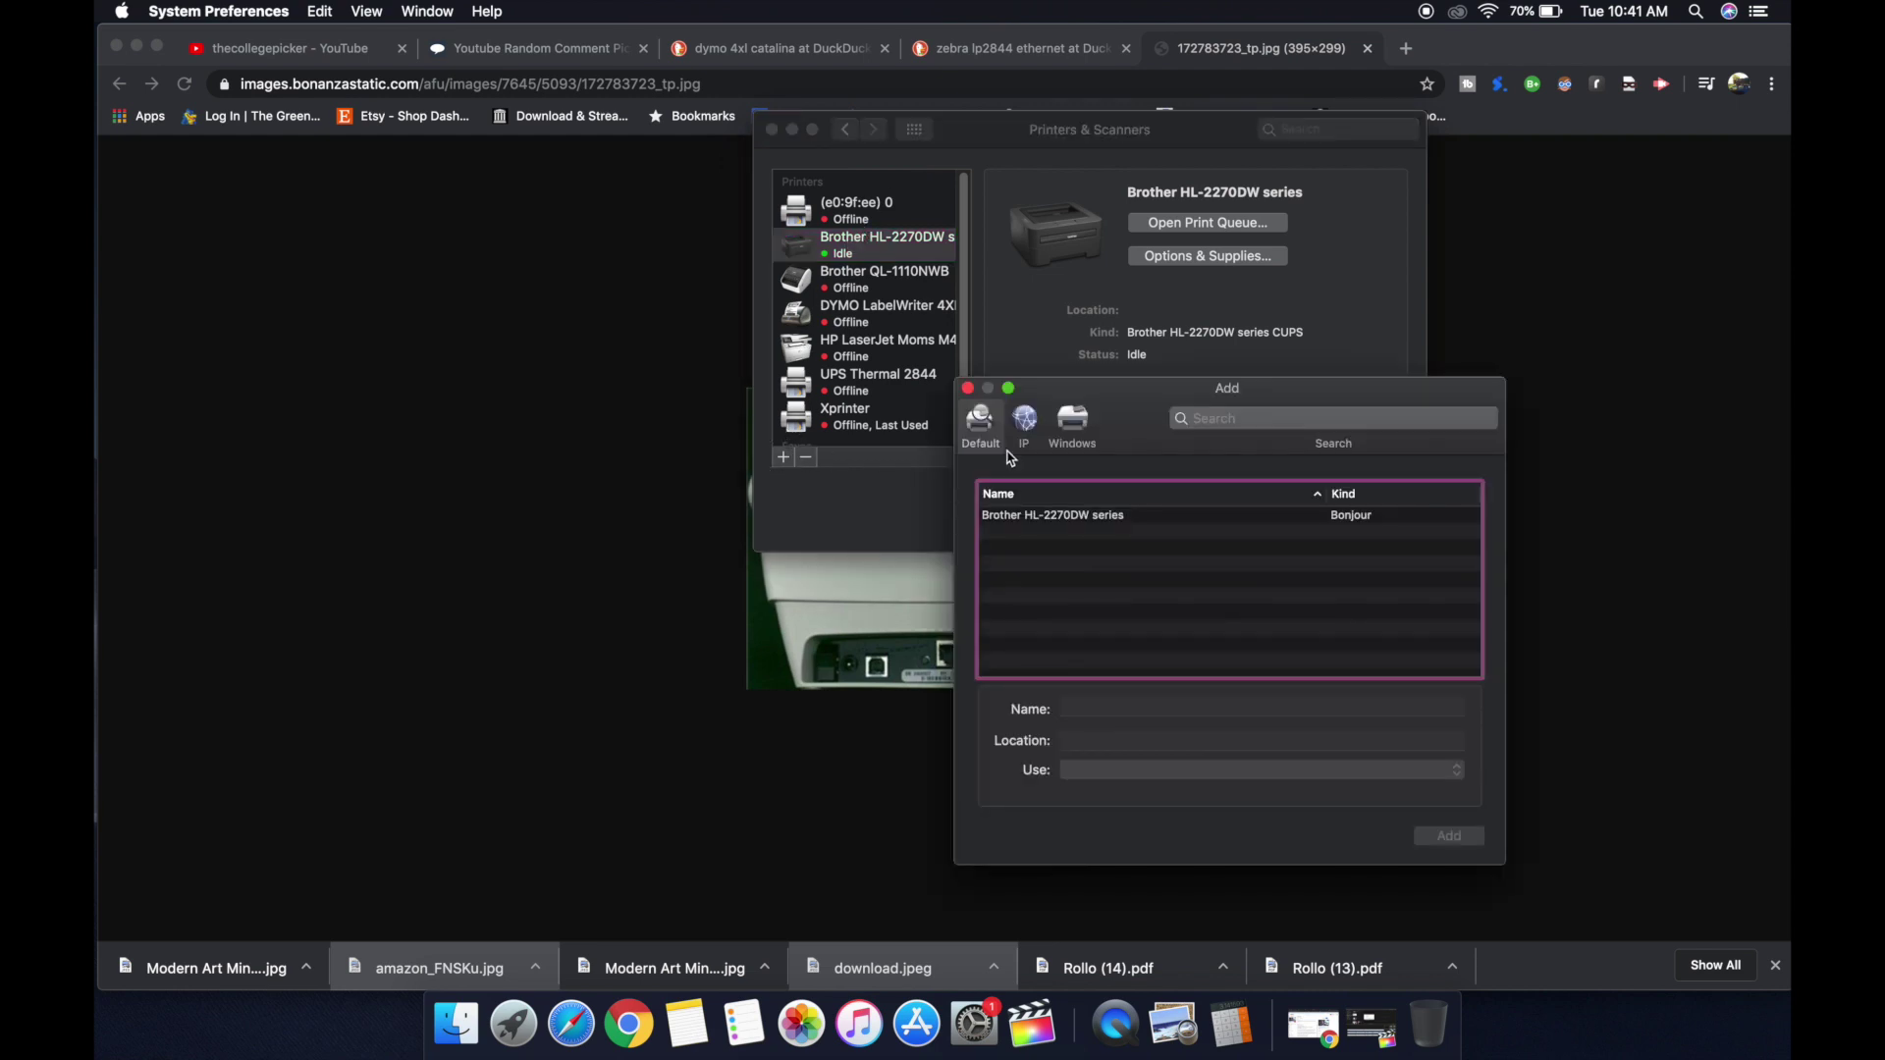
click(1026, 425)
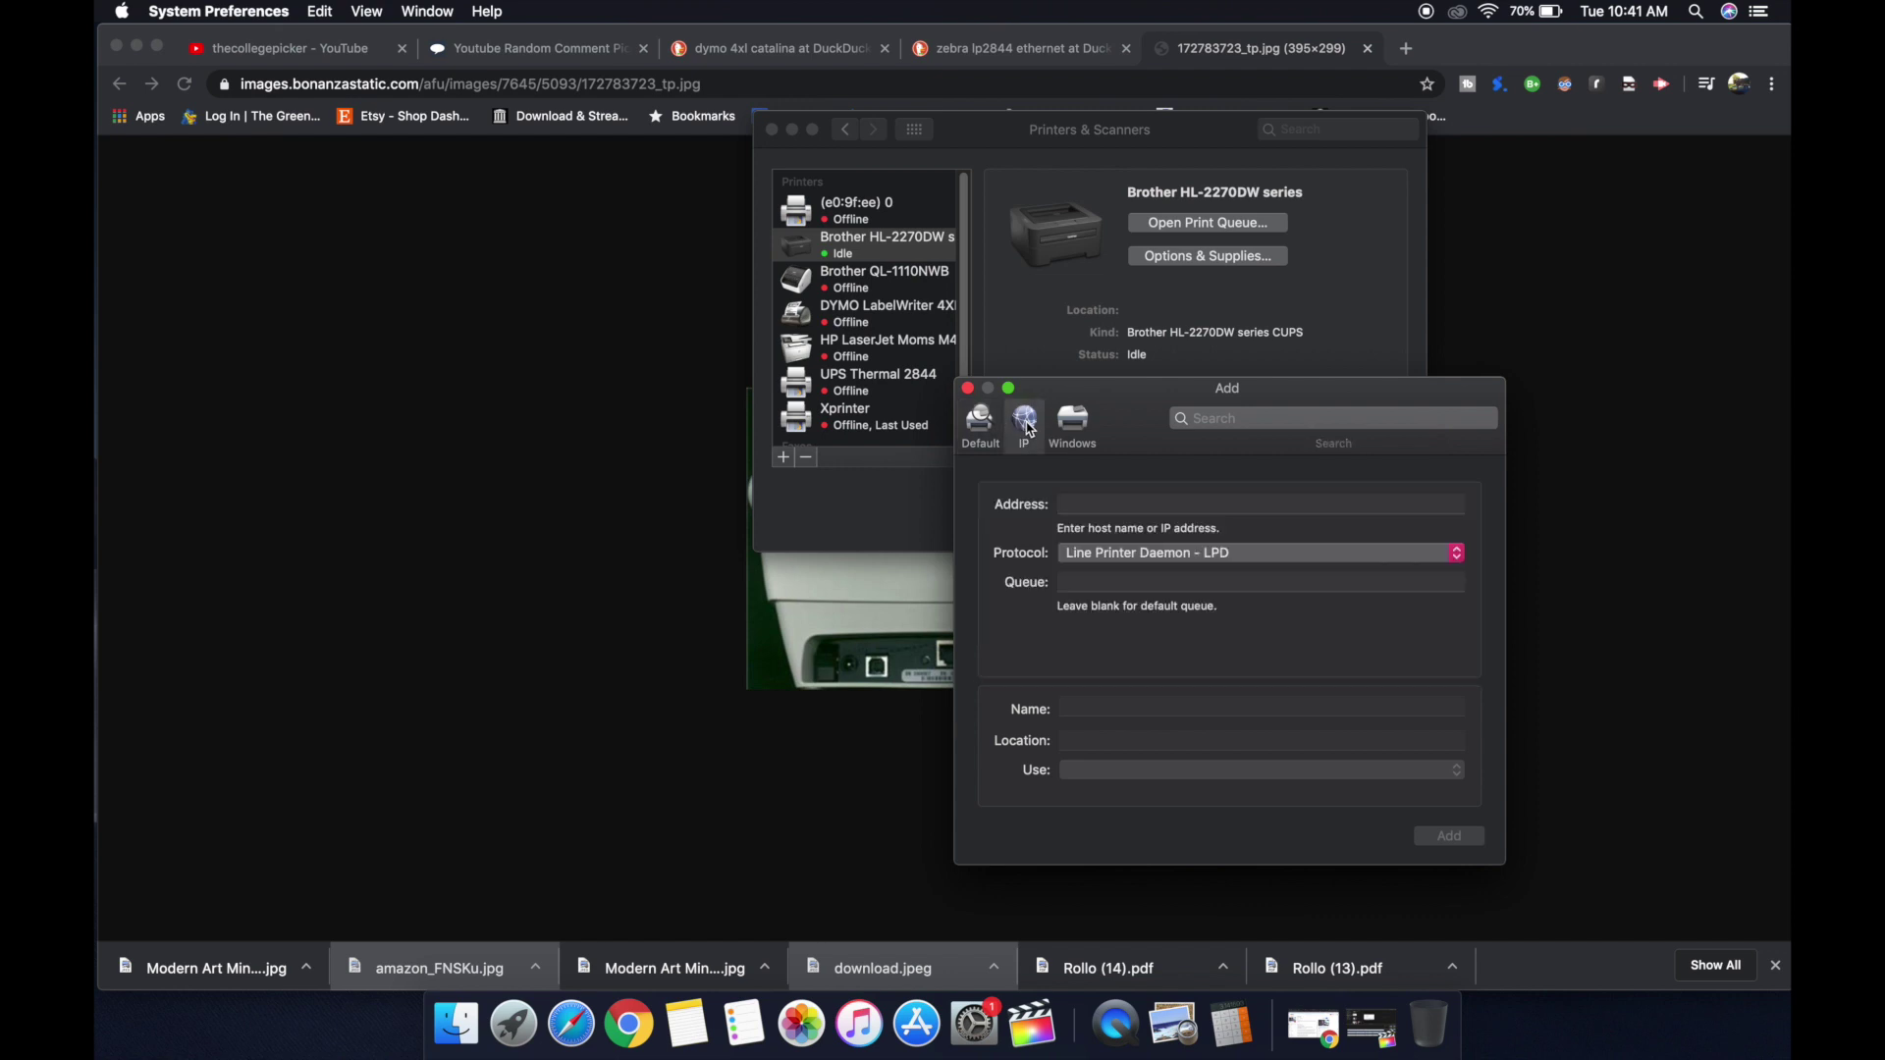
- Enter the address 192.168.1.207 and name the printer 'Network Zebra'
click(1062, 505)
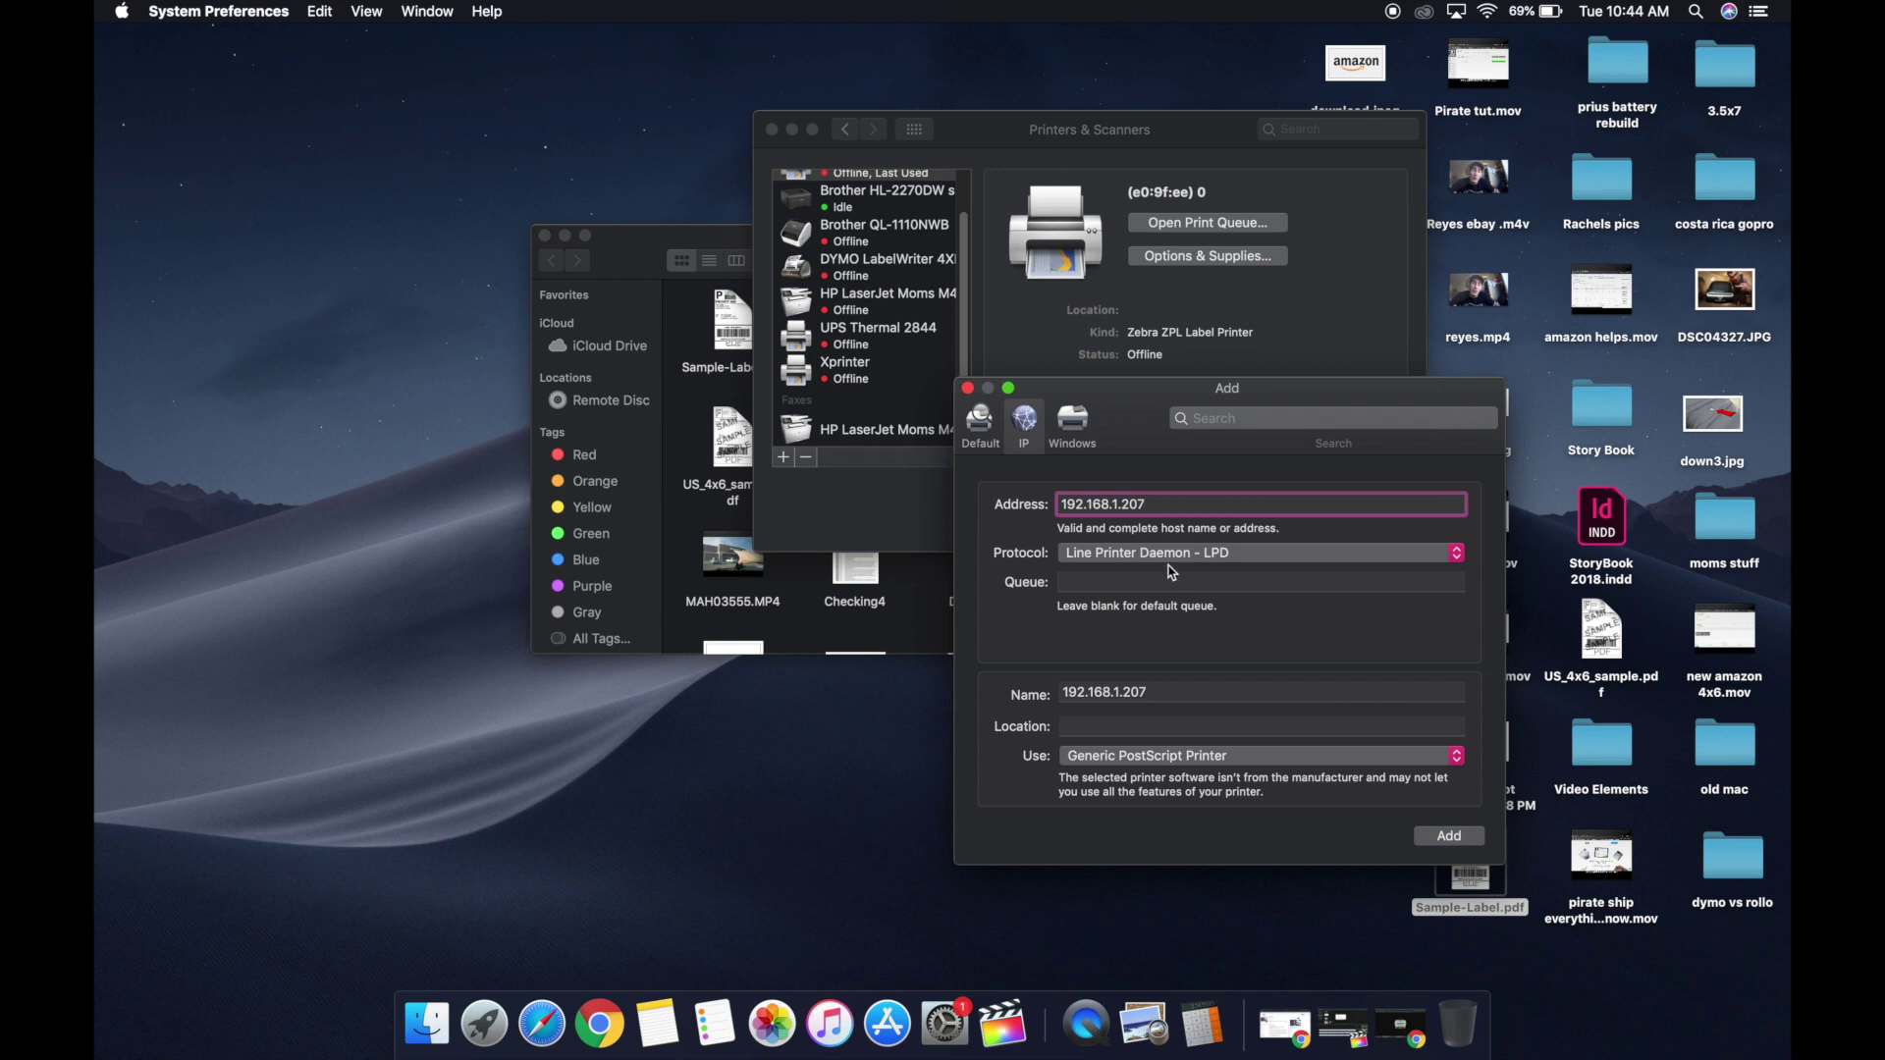
double_click(1082, 690)
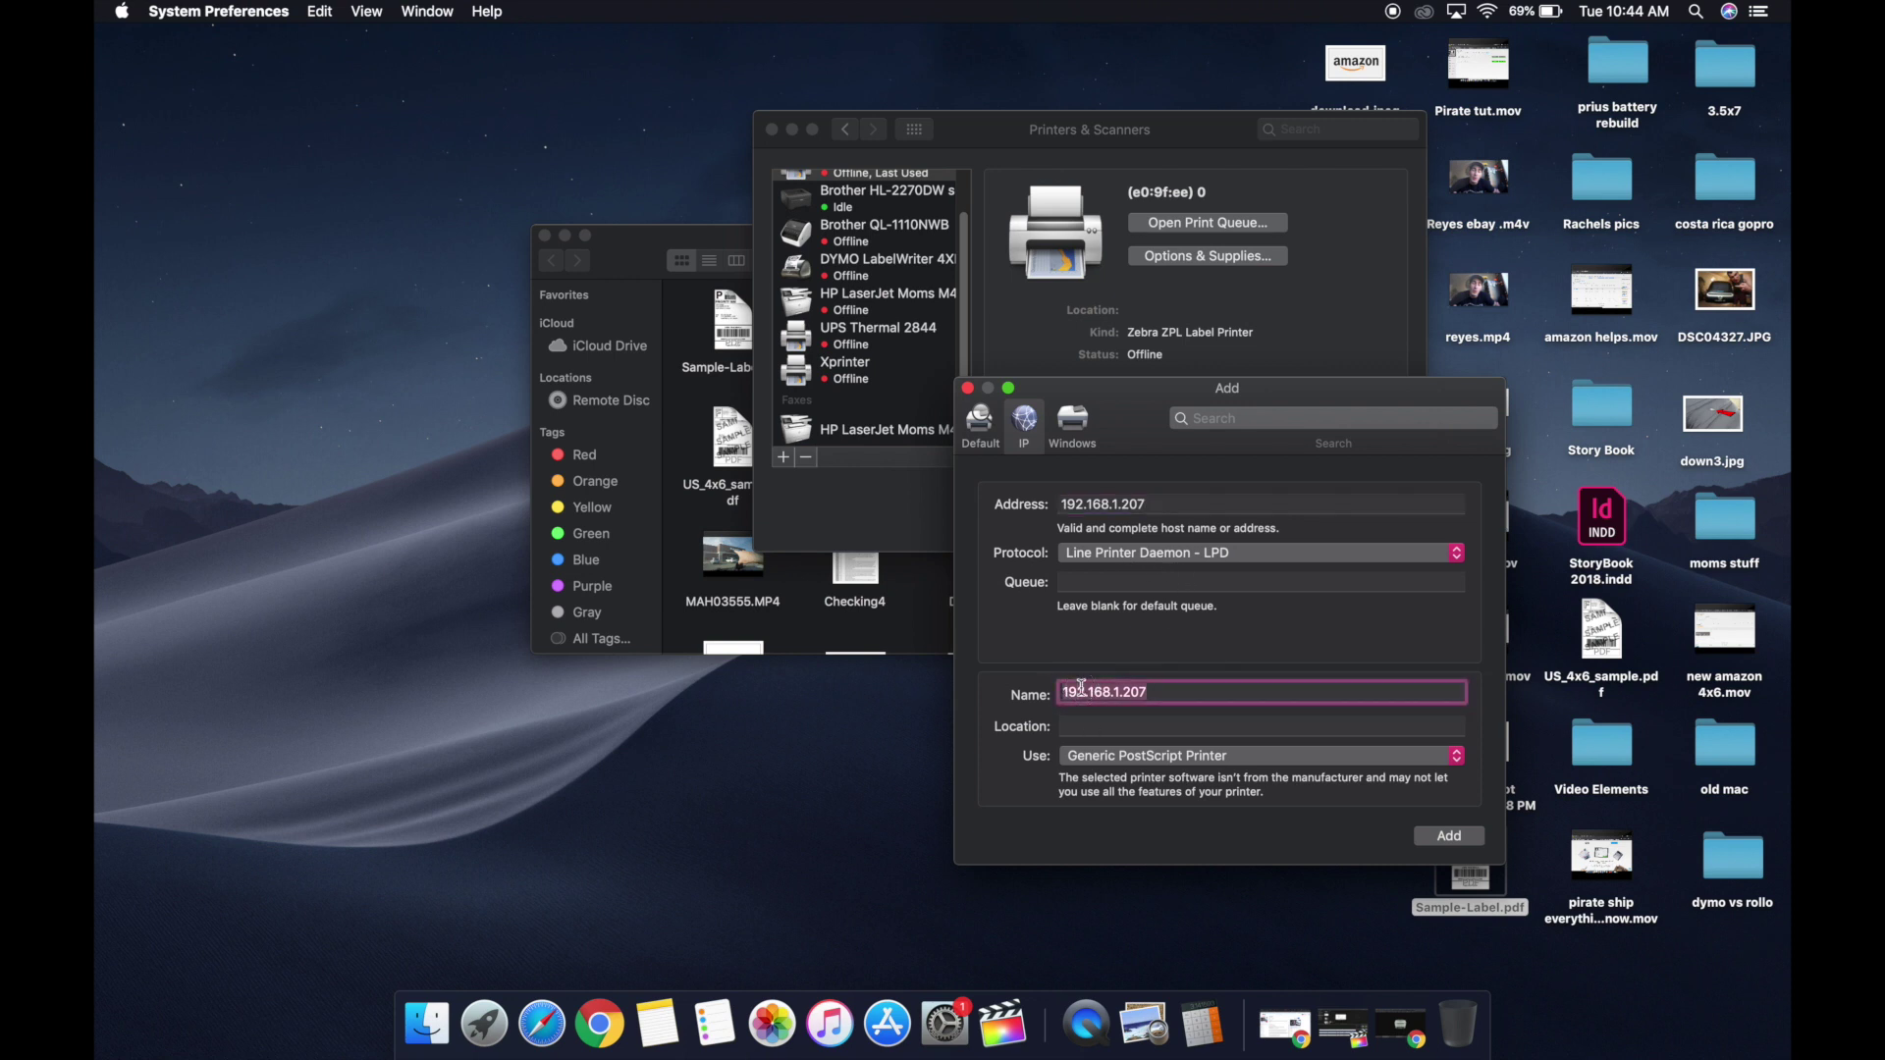
text(Ne)
key(BackSpace)
key(BackSpace)
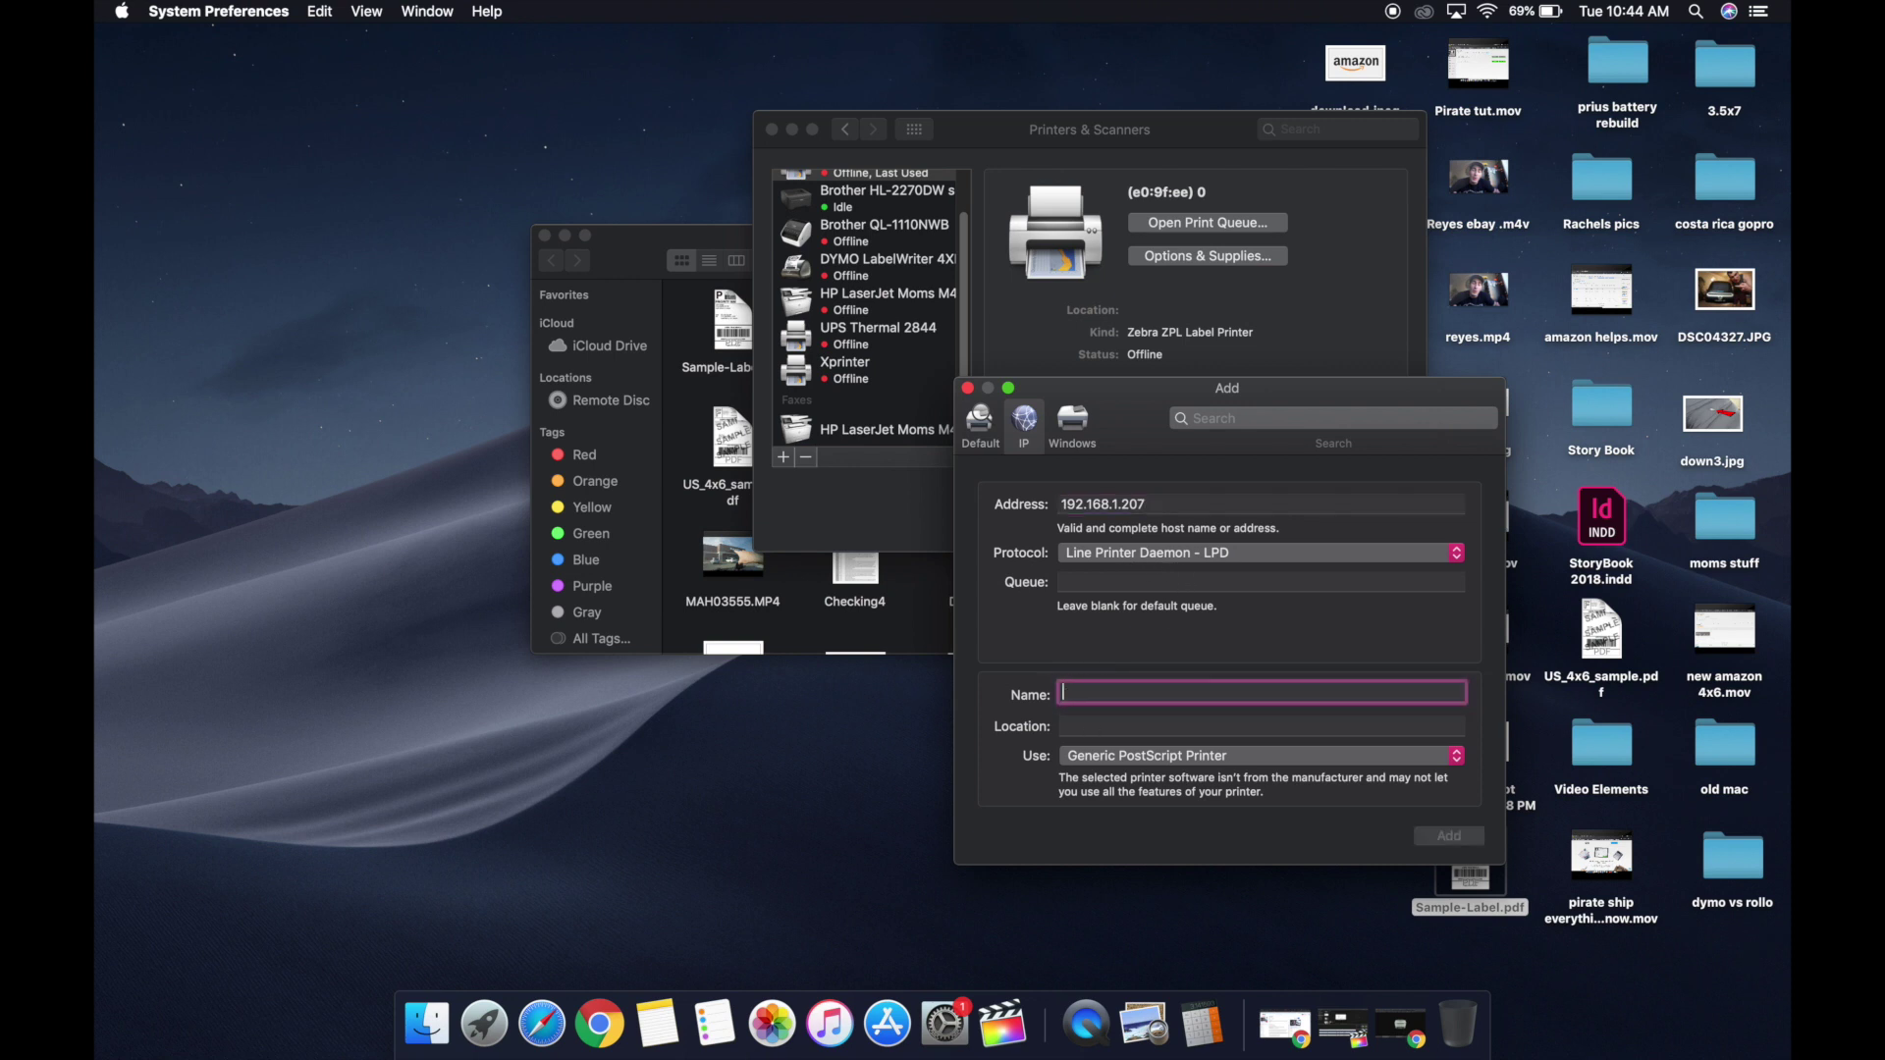
text(Netwrok)
text( XZ)
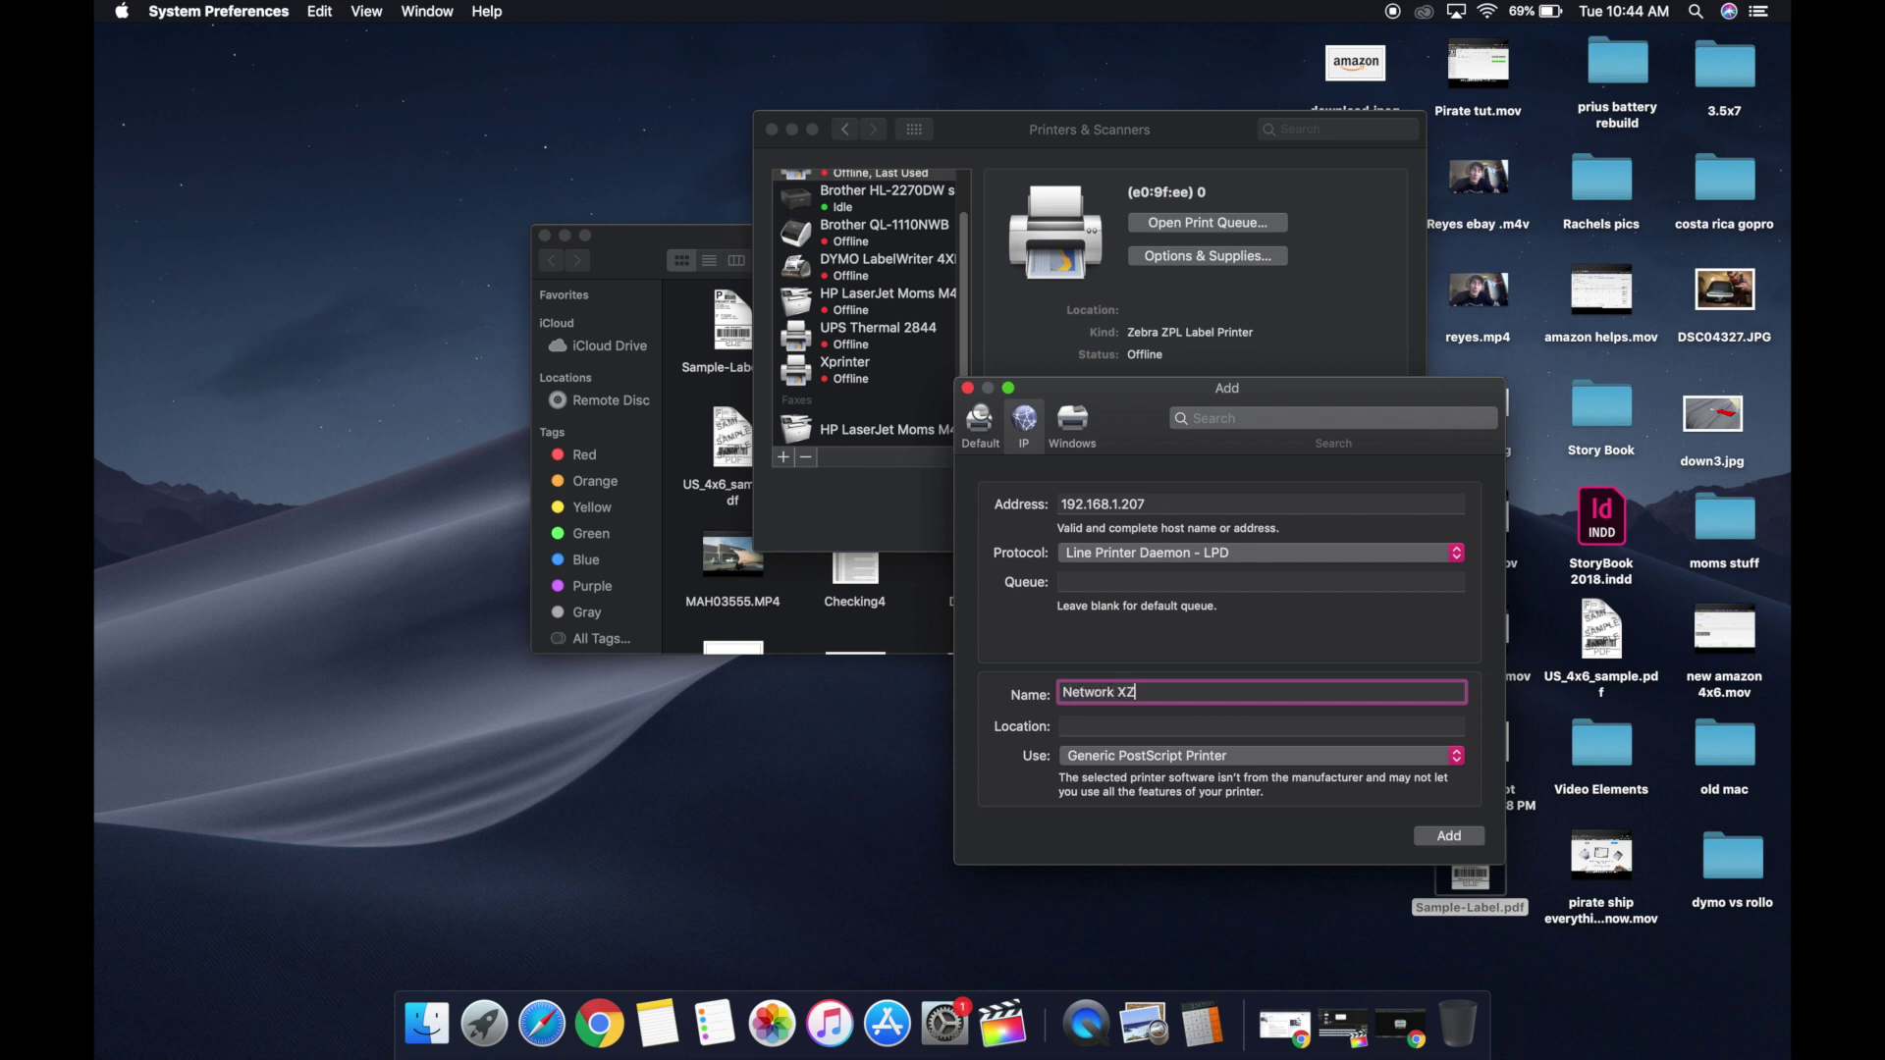
key(BackSpace)
key(BackSpace)
text(Zebra)
- Choose the Zebra EPL2 Label Printer driver and add the printer
click(1086, 765)
click(1082, 795)
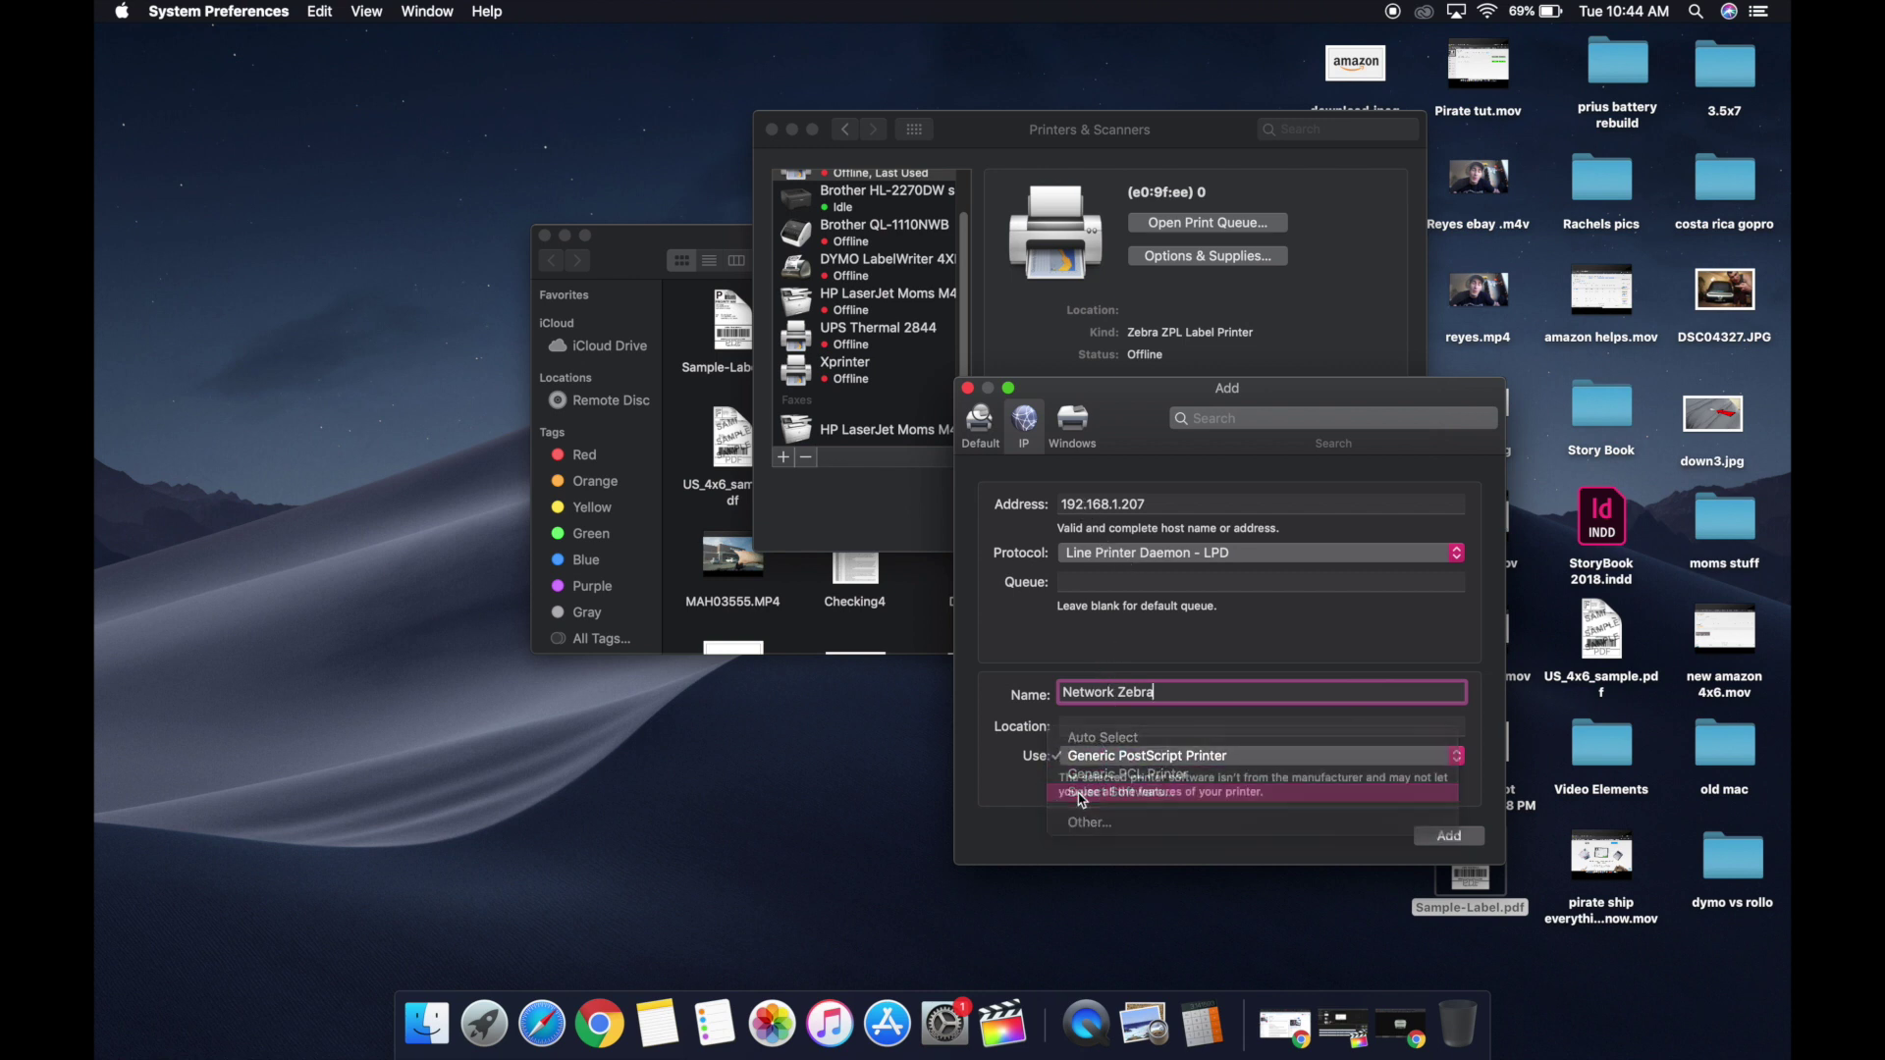
text(zebra)
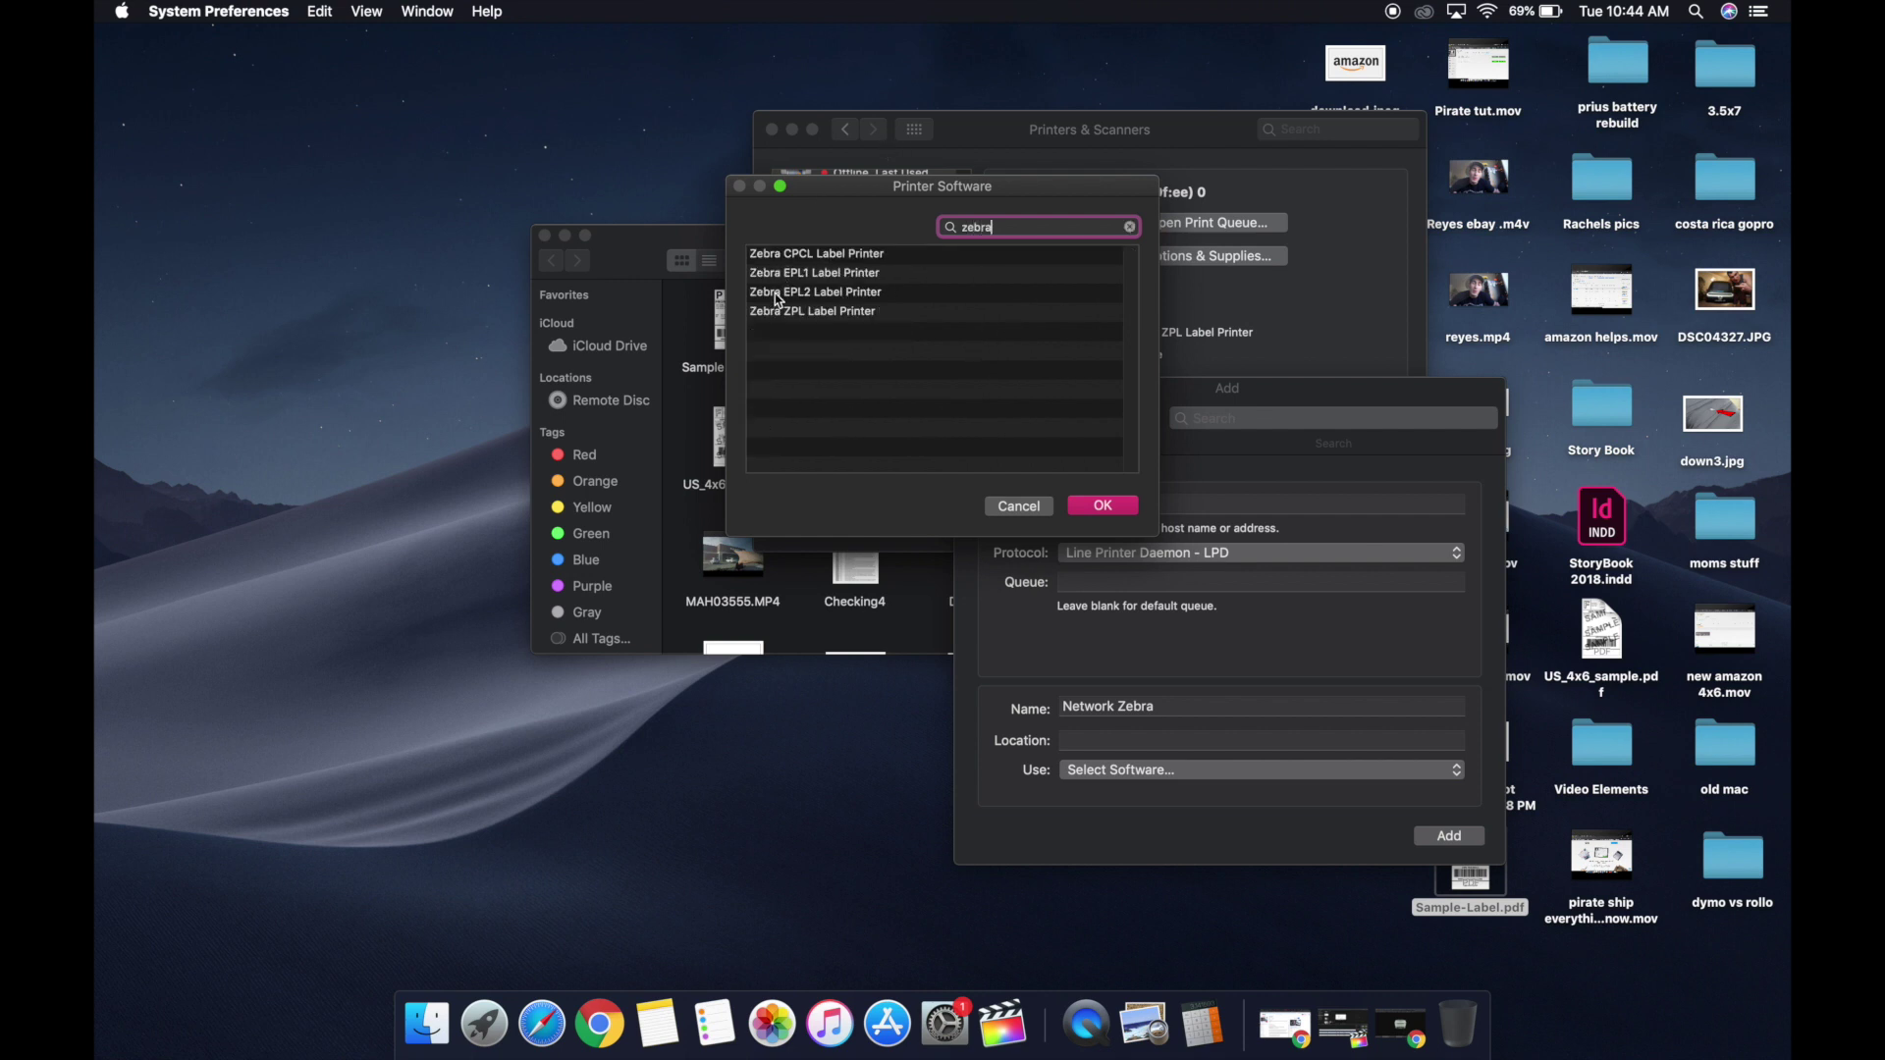
click(772, 295)
click(1079, 504)
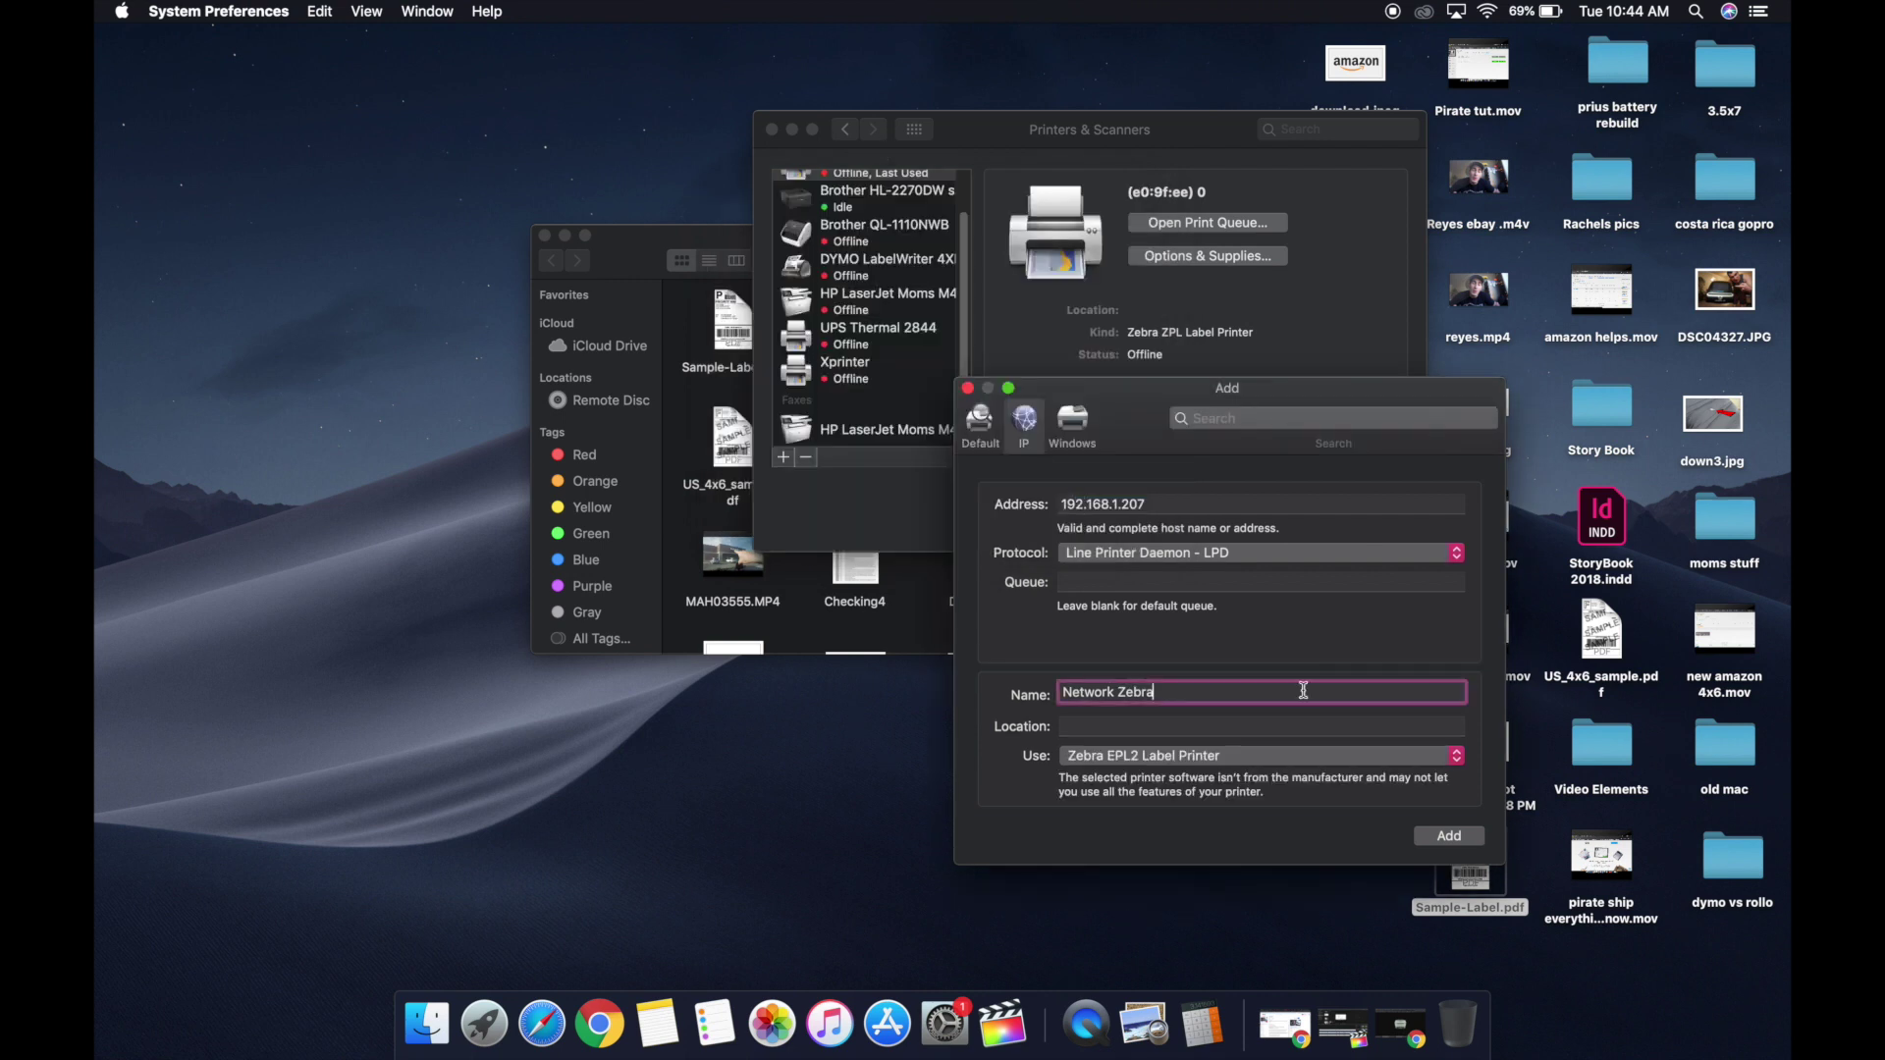
click(1451, 837)
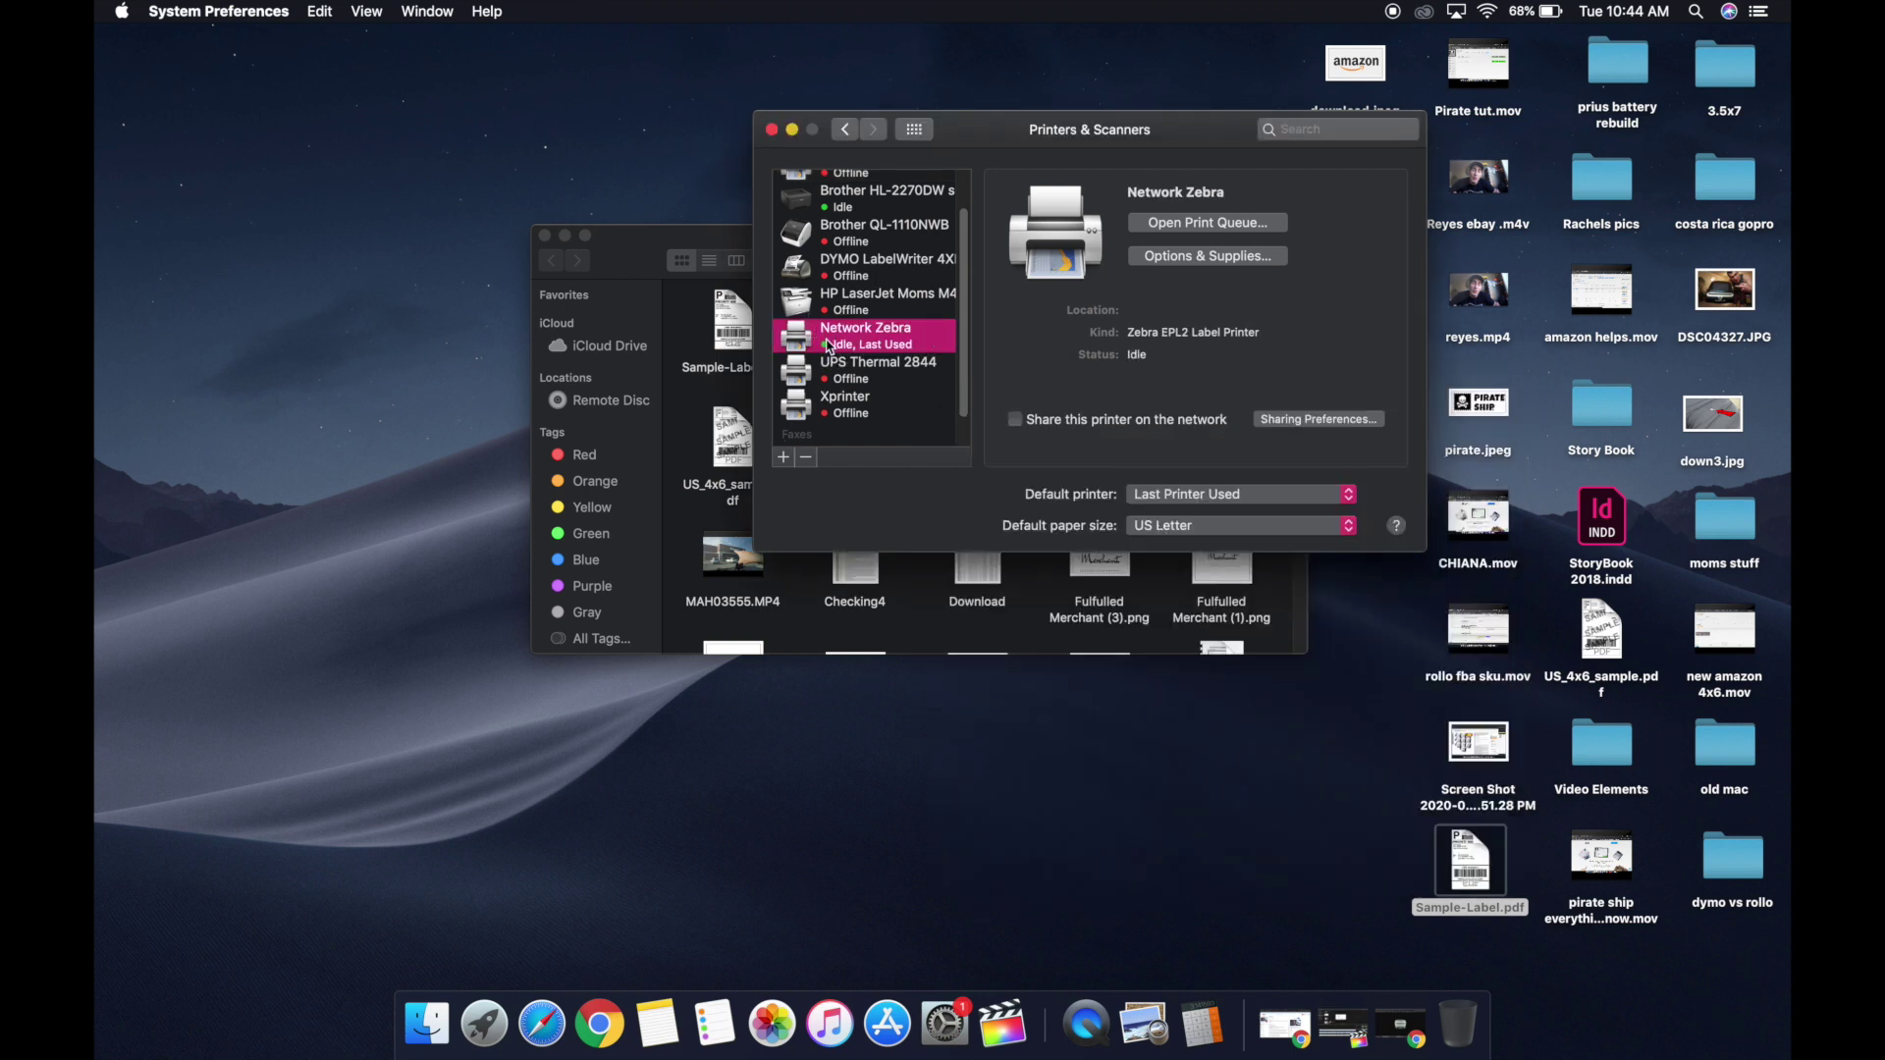
- Open Sample-Label.pdf for printing on 4.00x6.00 paper with the last used settings
click(1475, 852)
double_click(1475, 852)
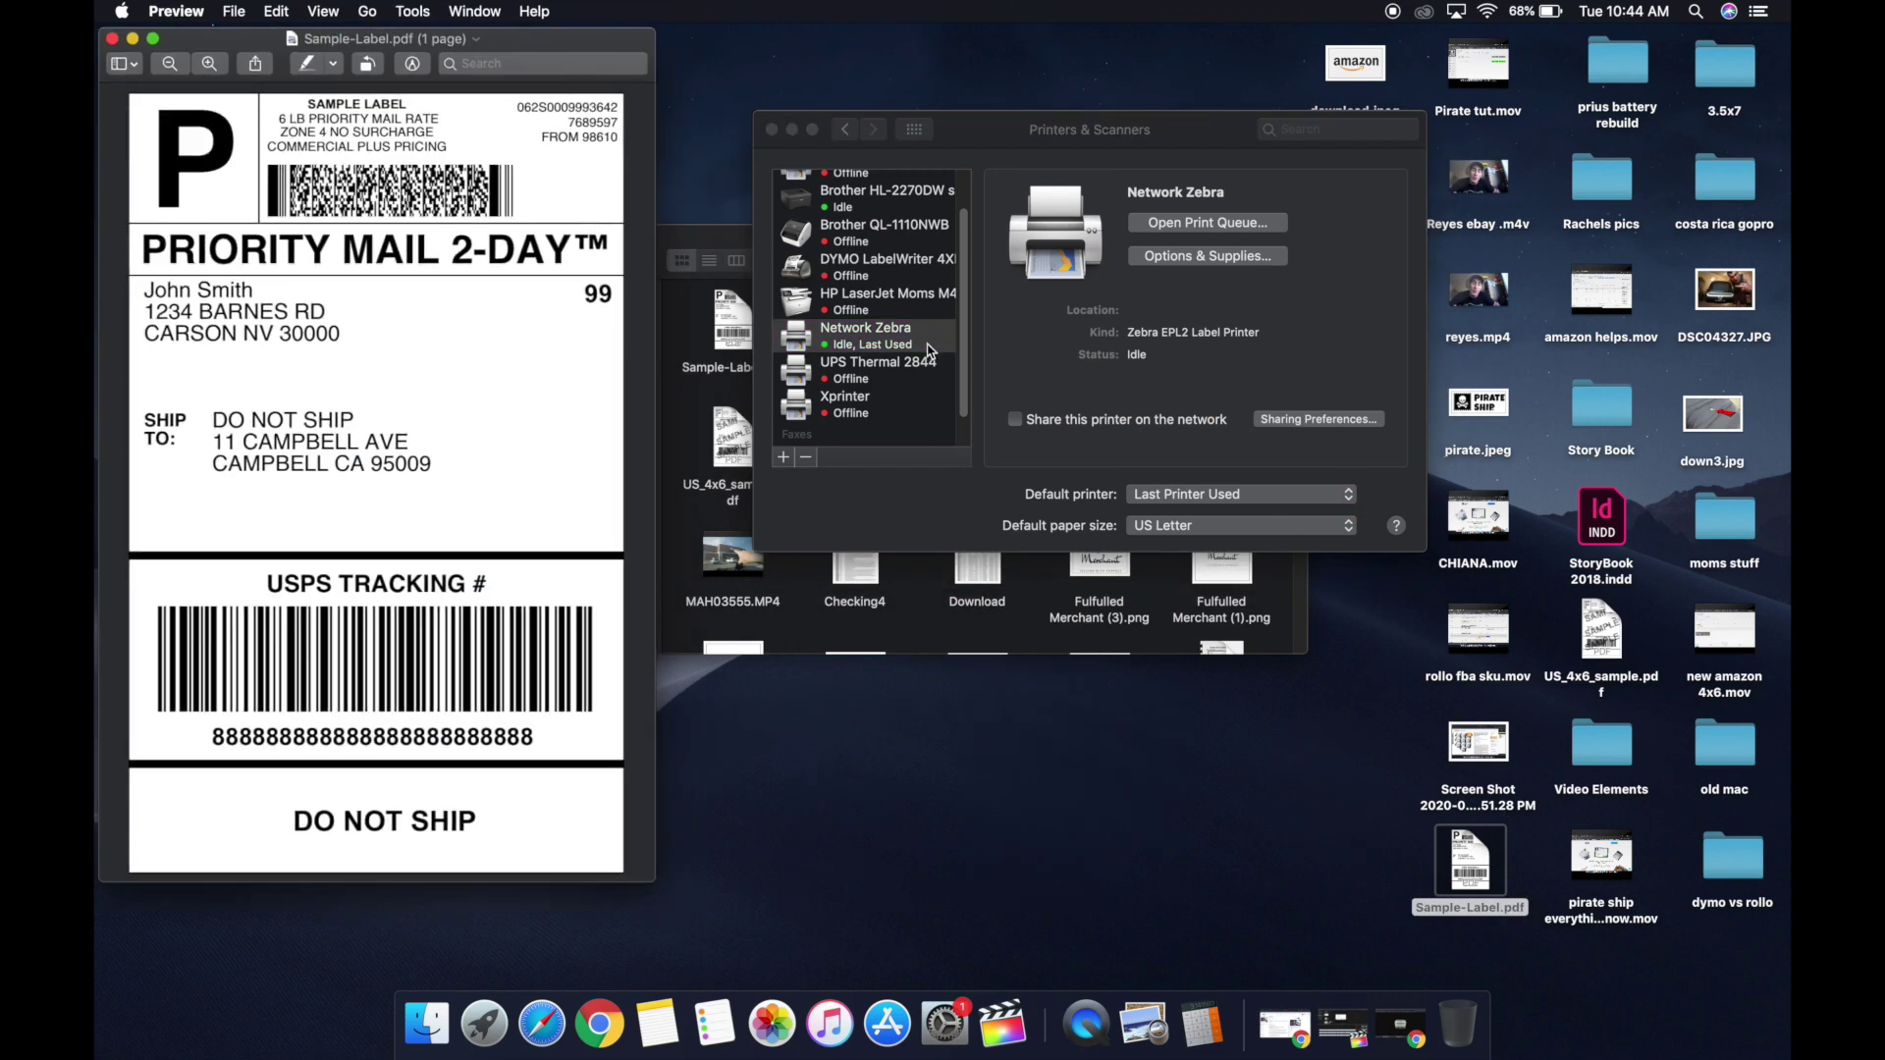
key(super+p)
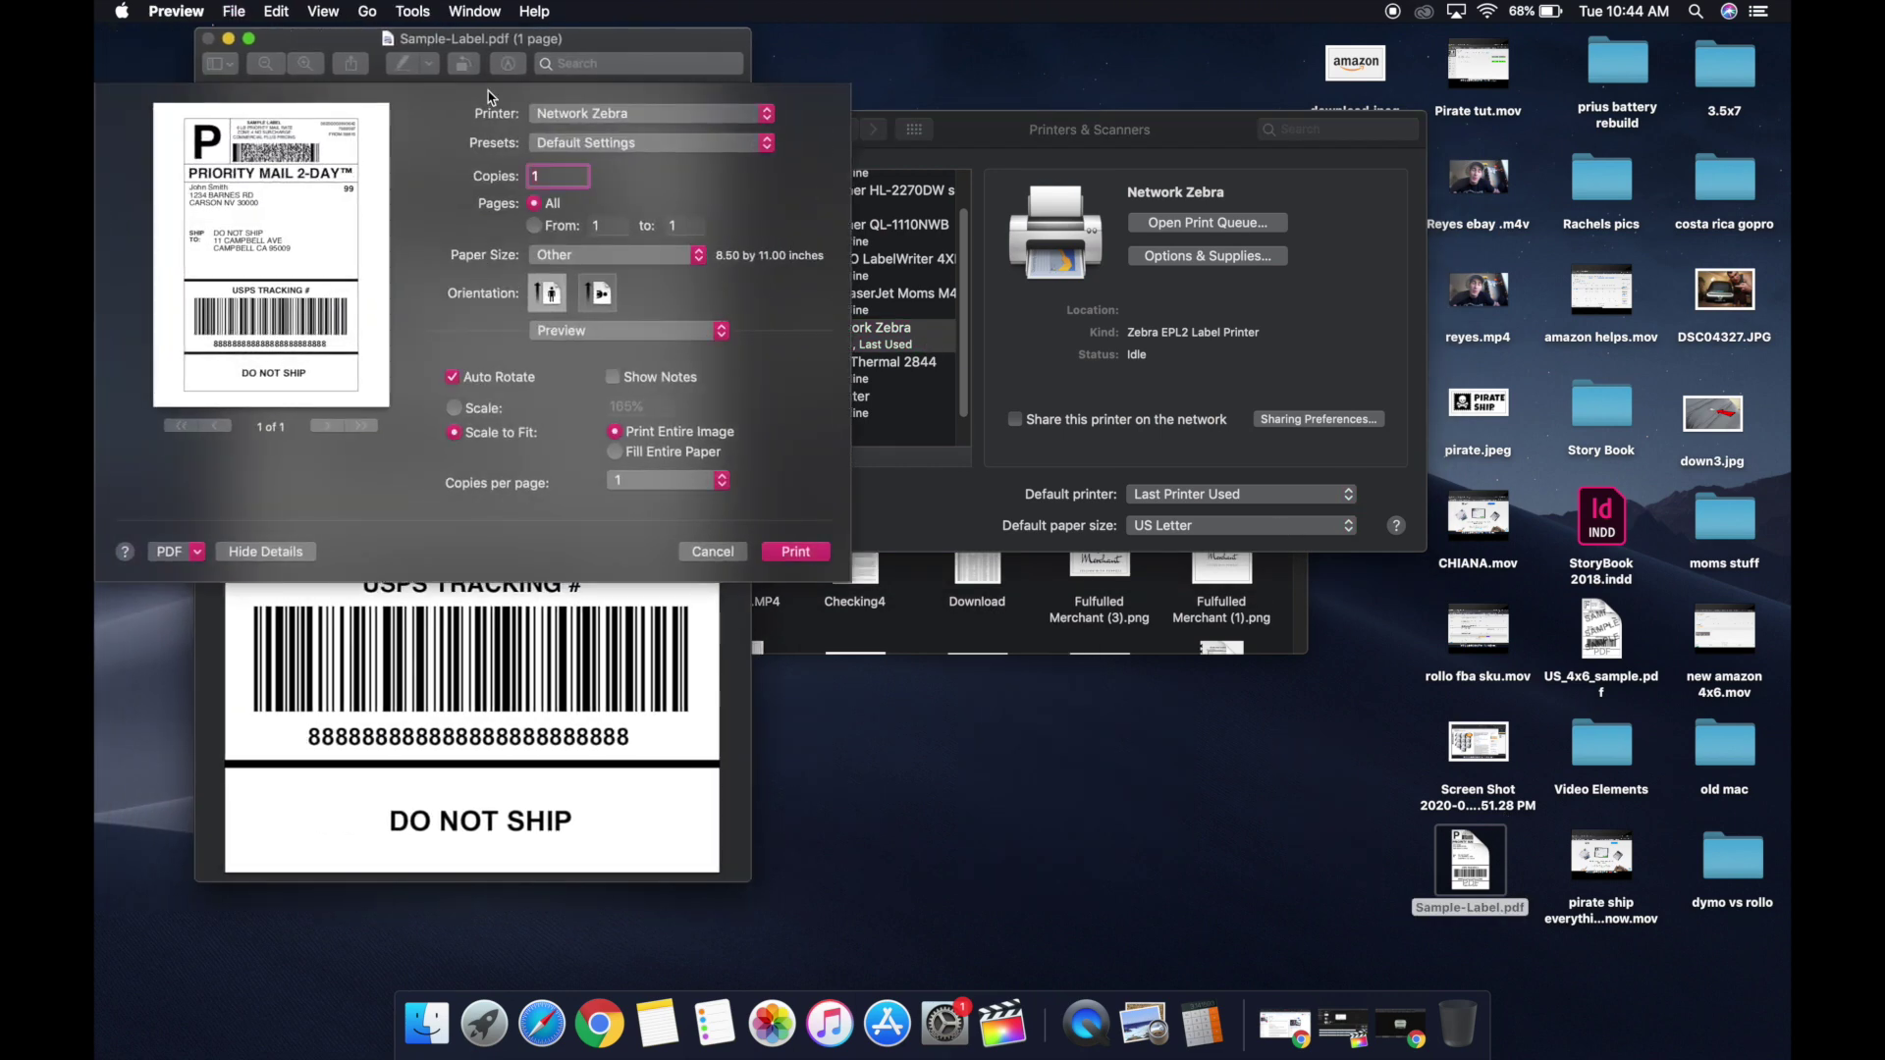
click(581, 255)
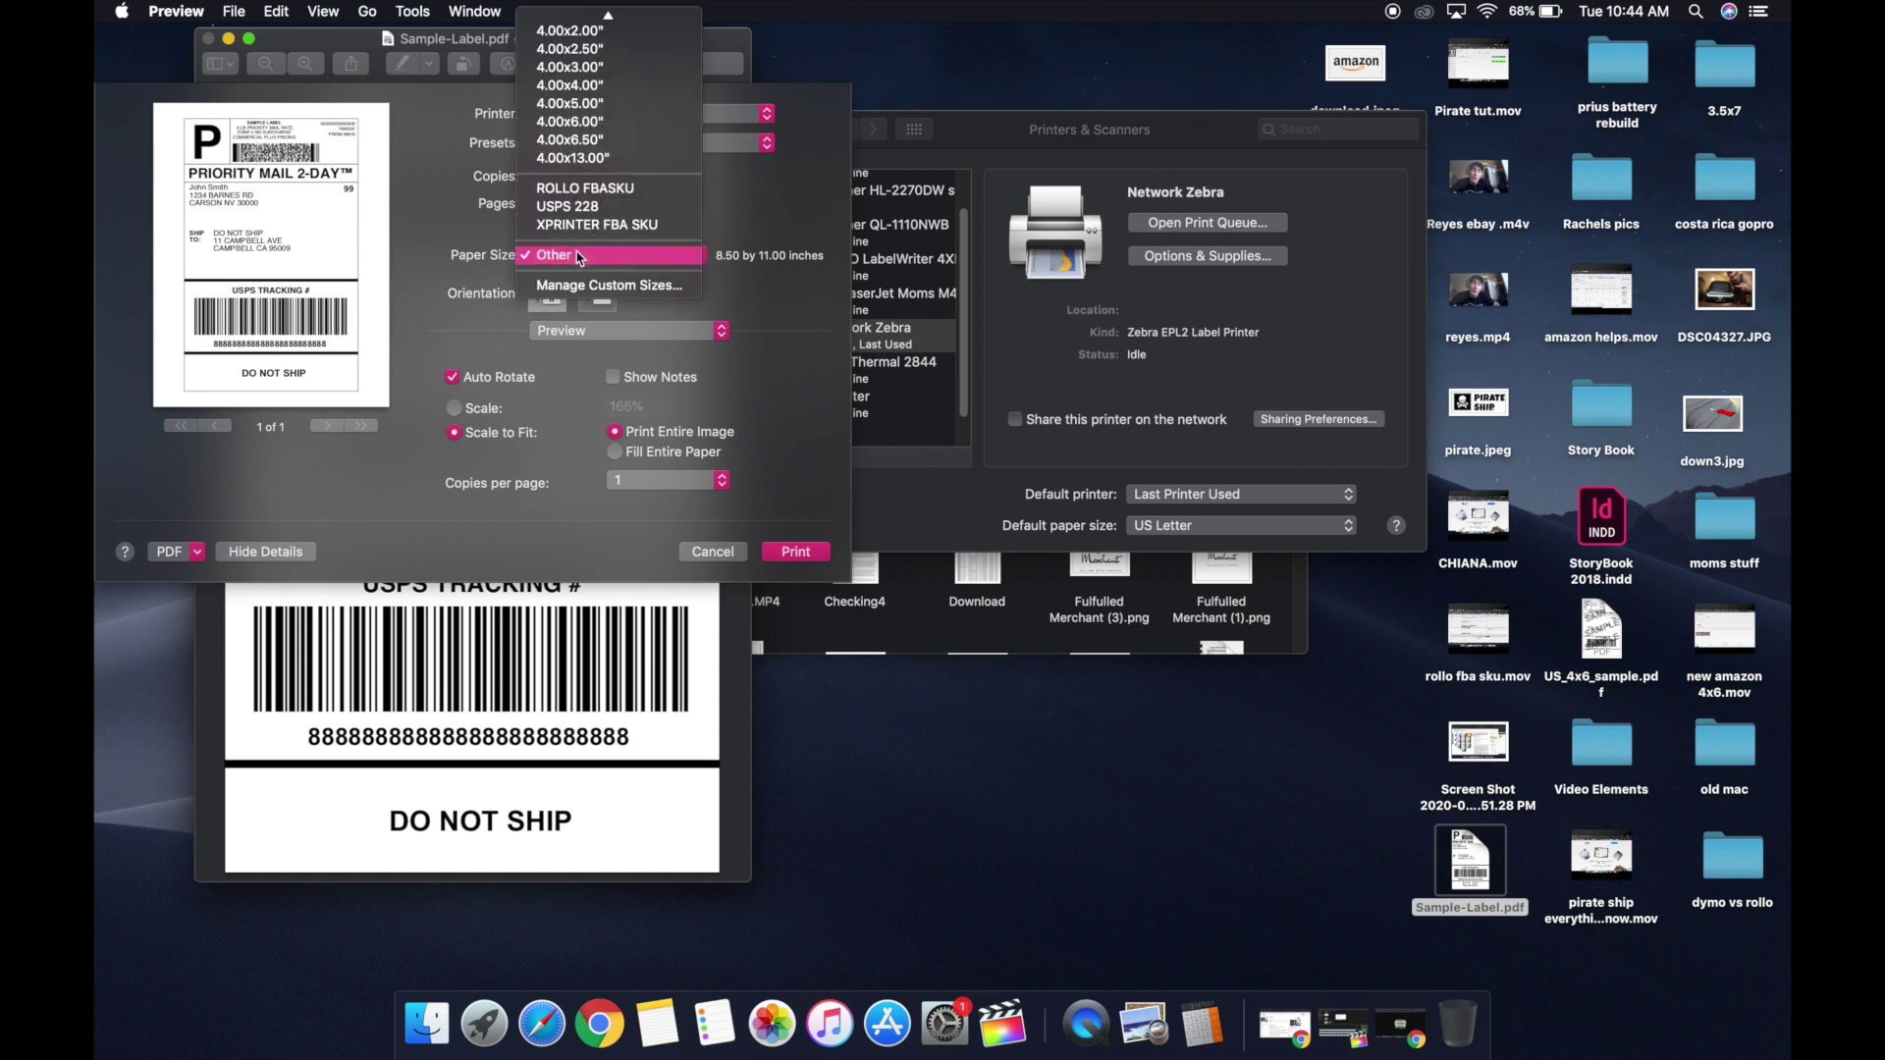
click(586, 139)
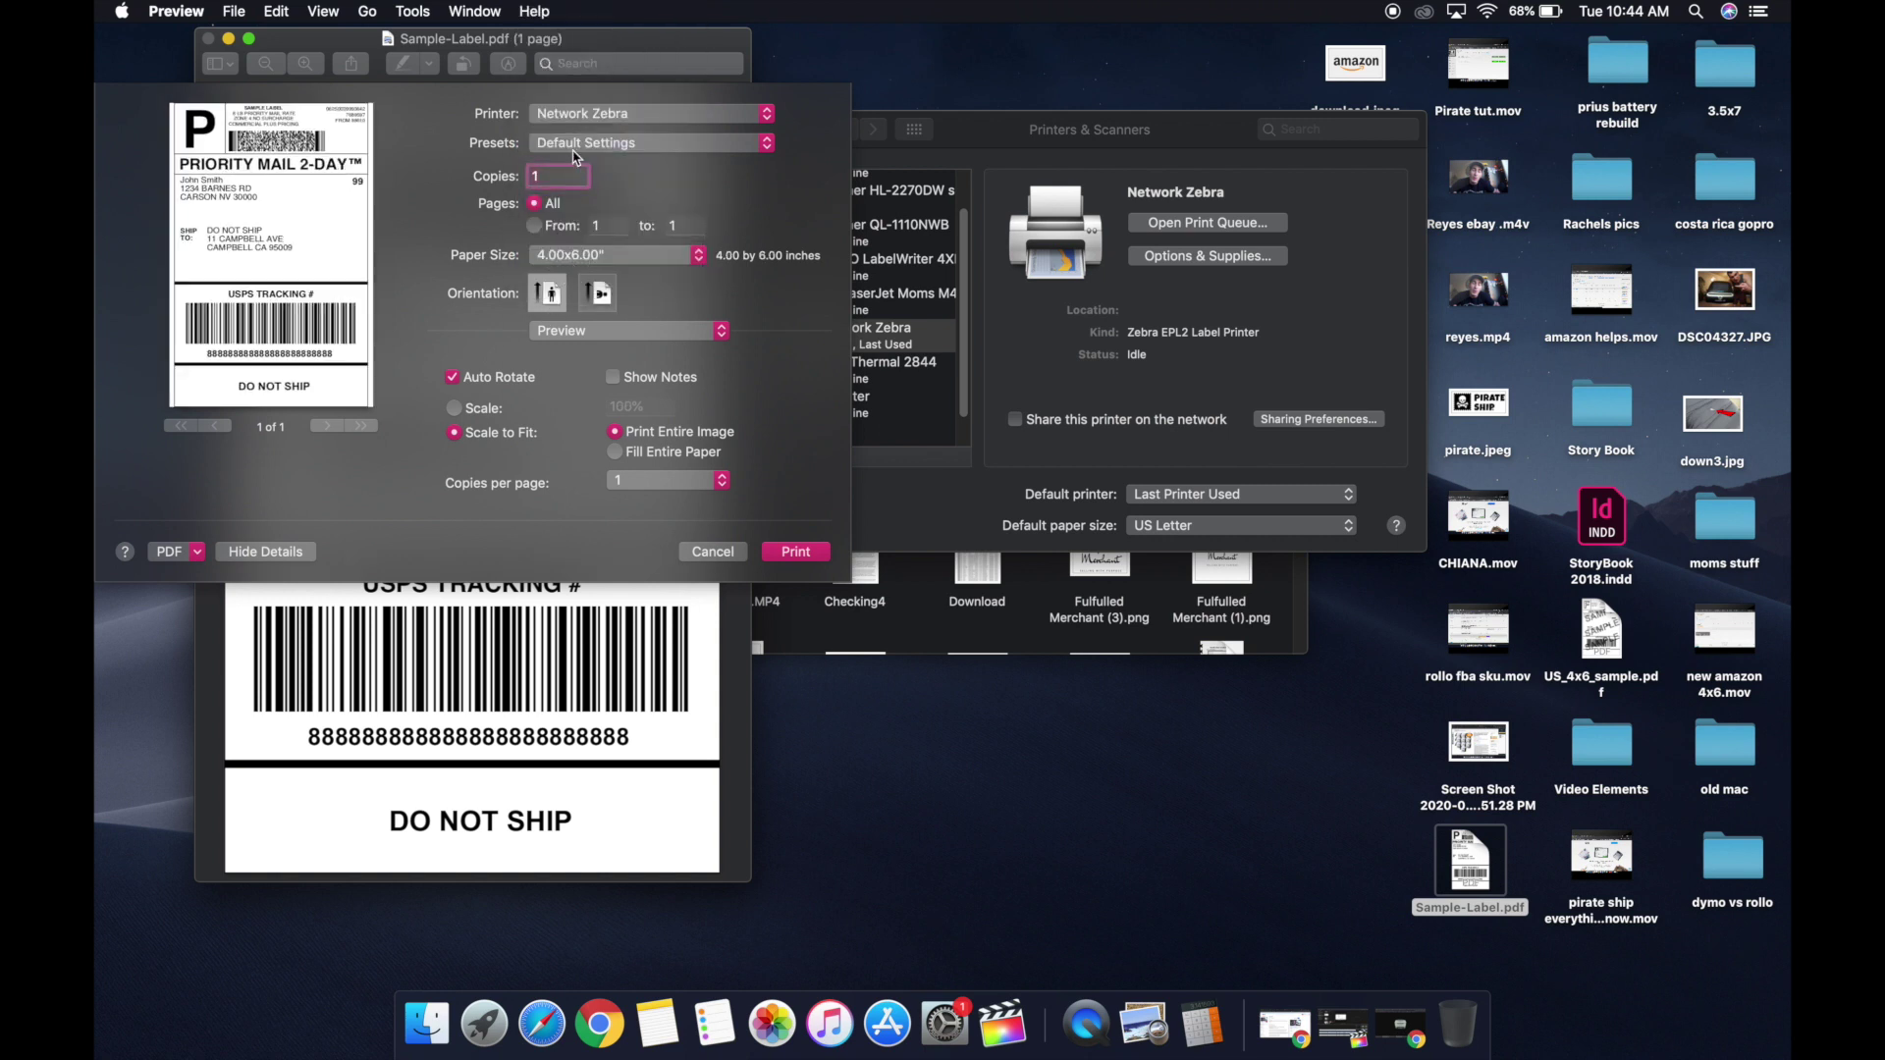
click(567, 144)
click(563, 165)
- Set Printer Features darkness to 9 and print rate to 3 inches/sec, then print
click(569, 332)
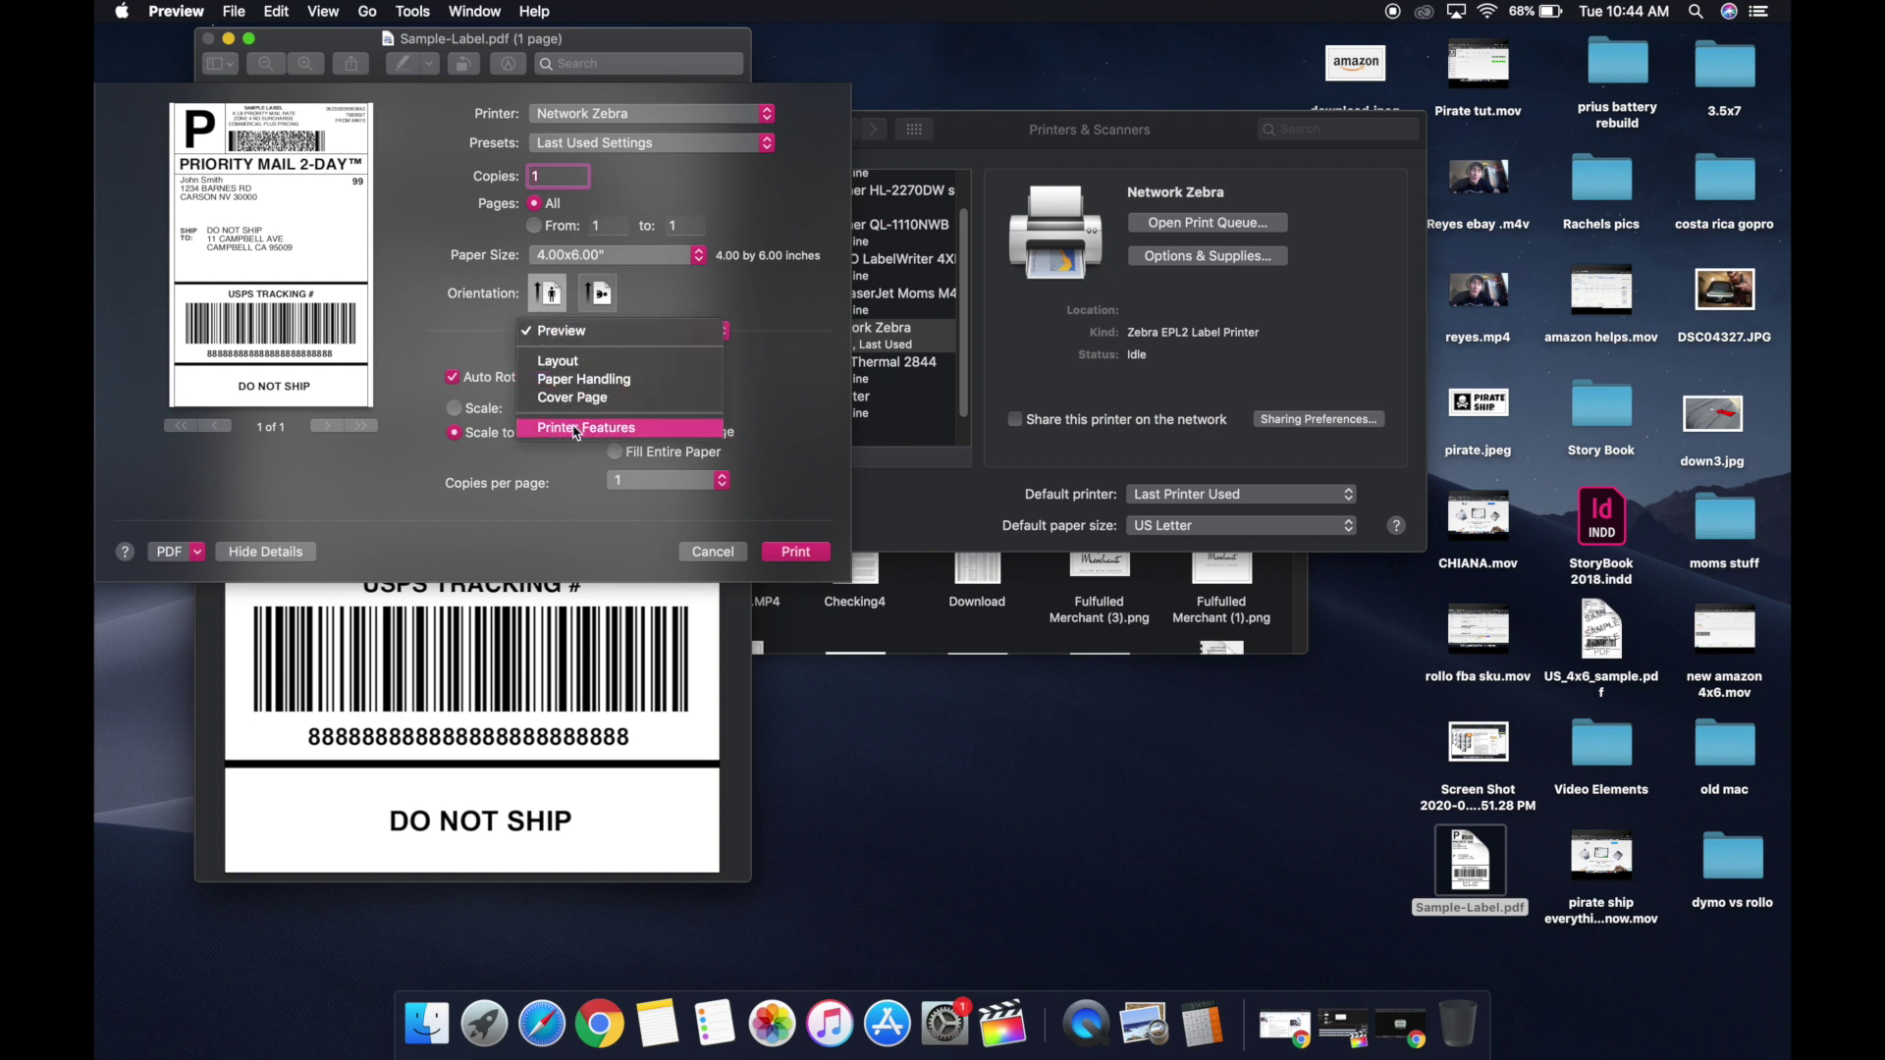
click(577, 429)
click(673, 368)
click(636, 392)
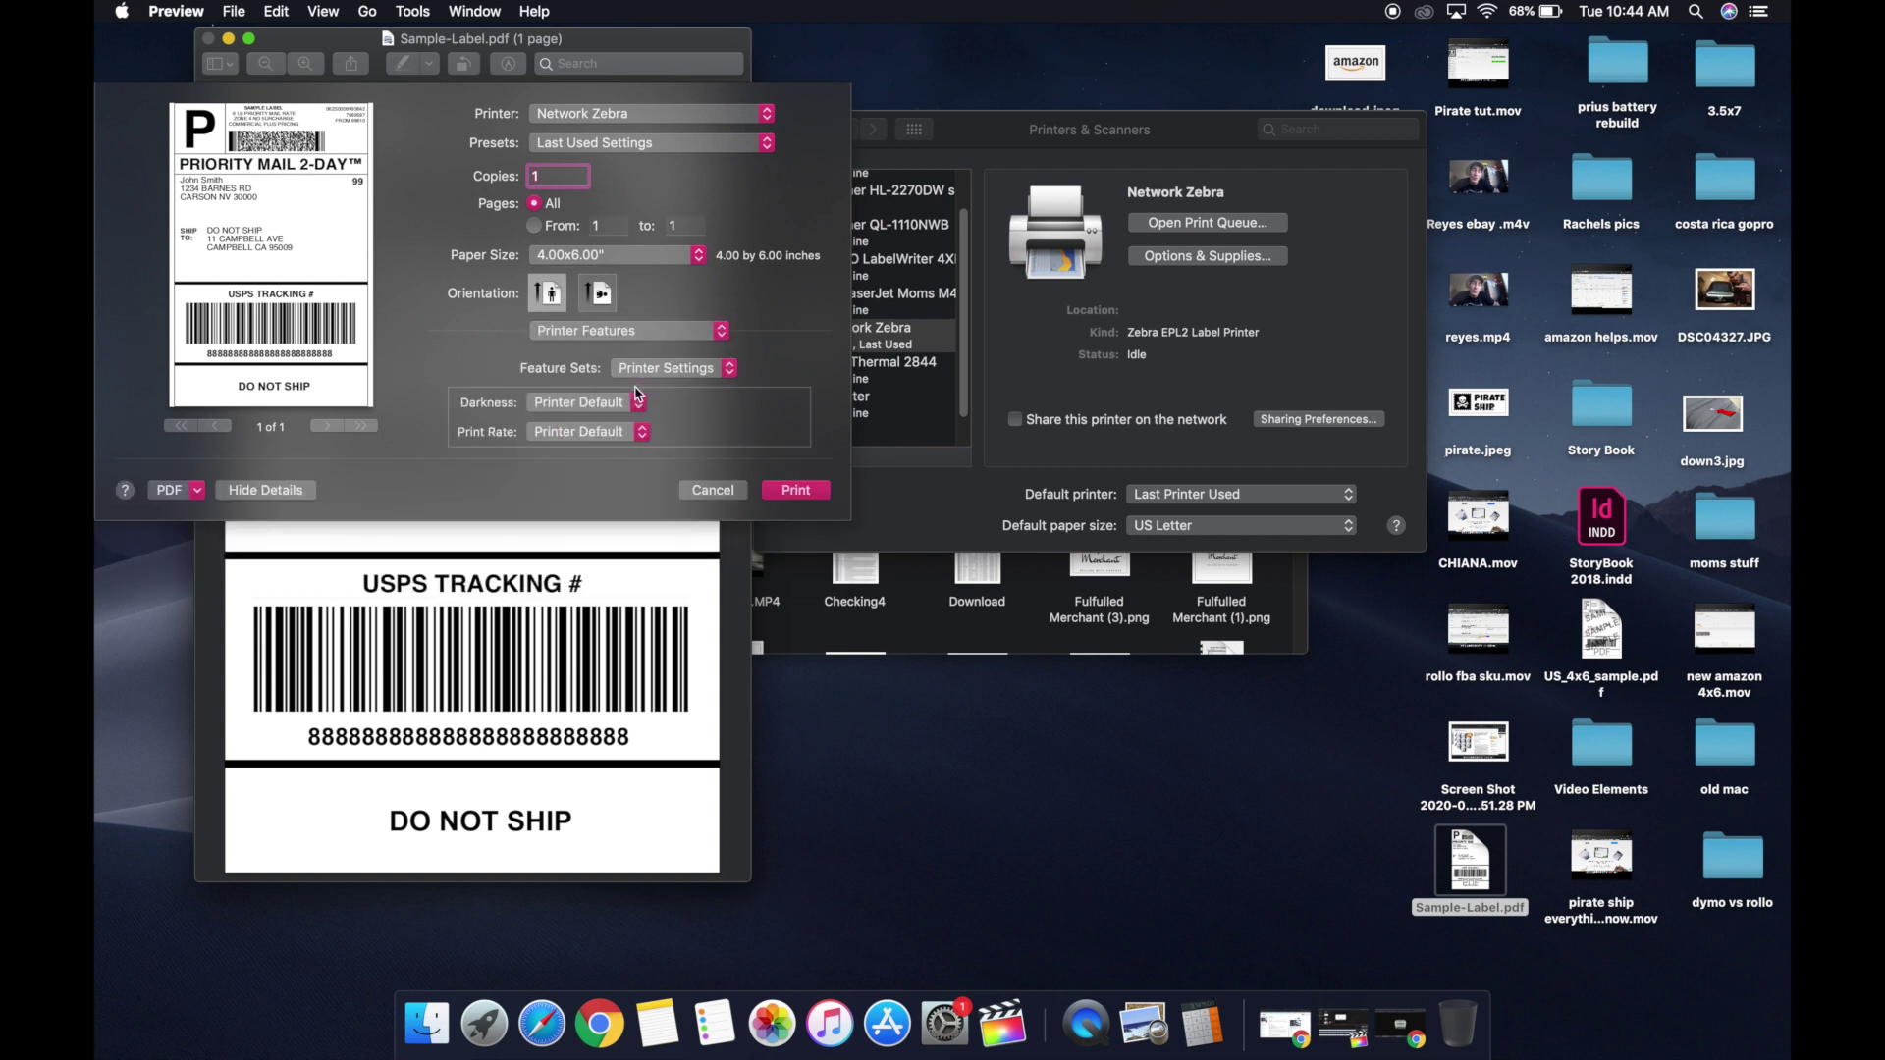
click(573, 409)
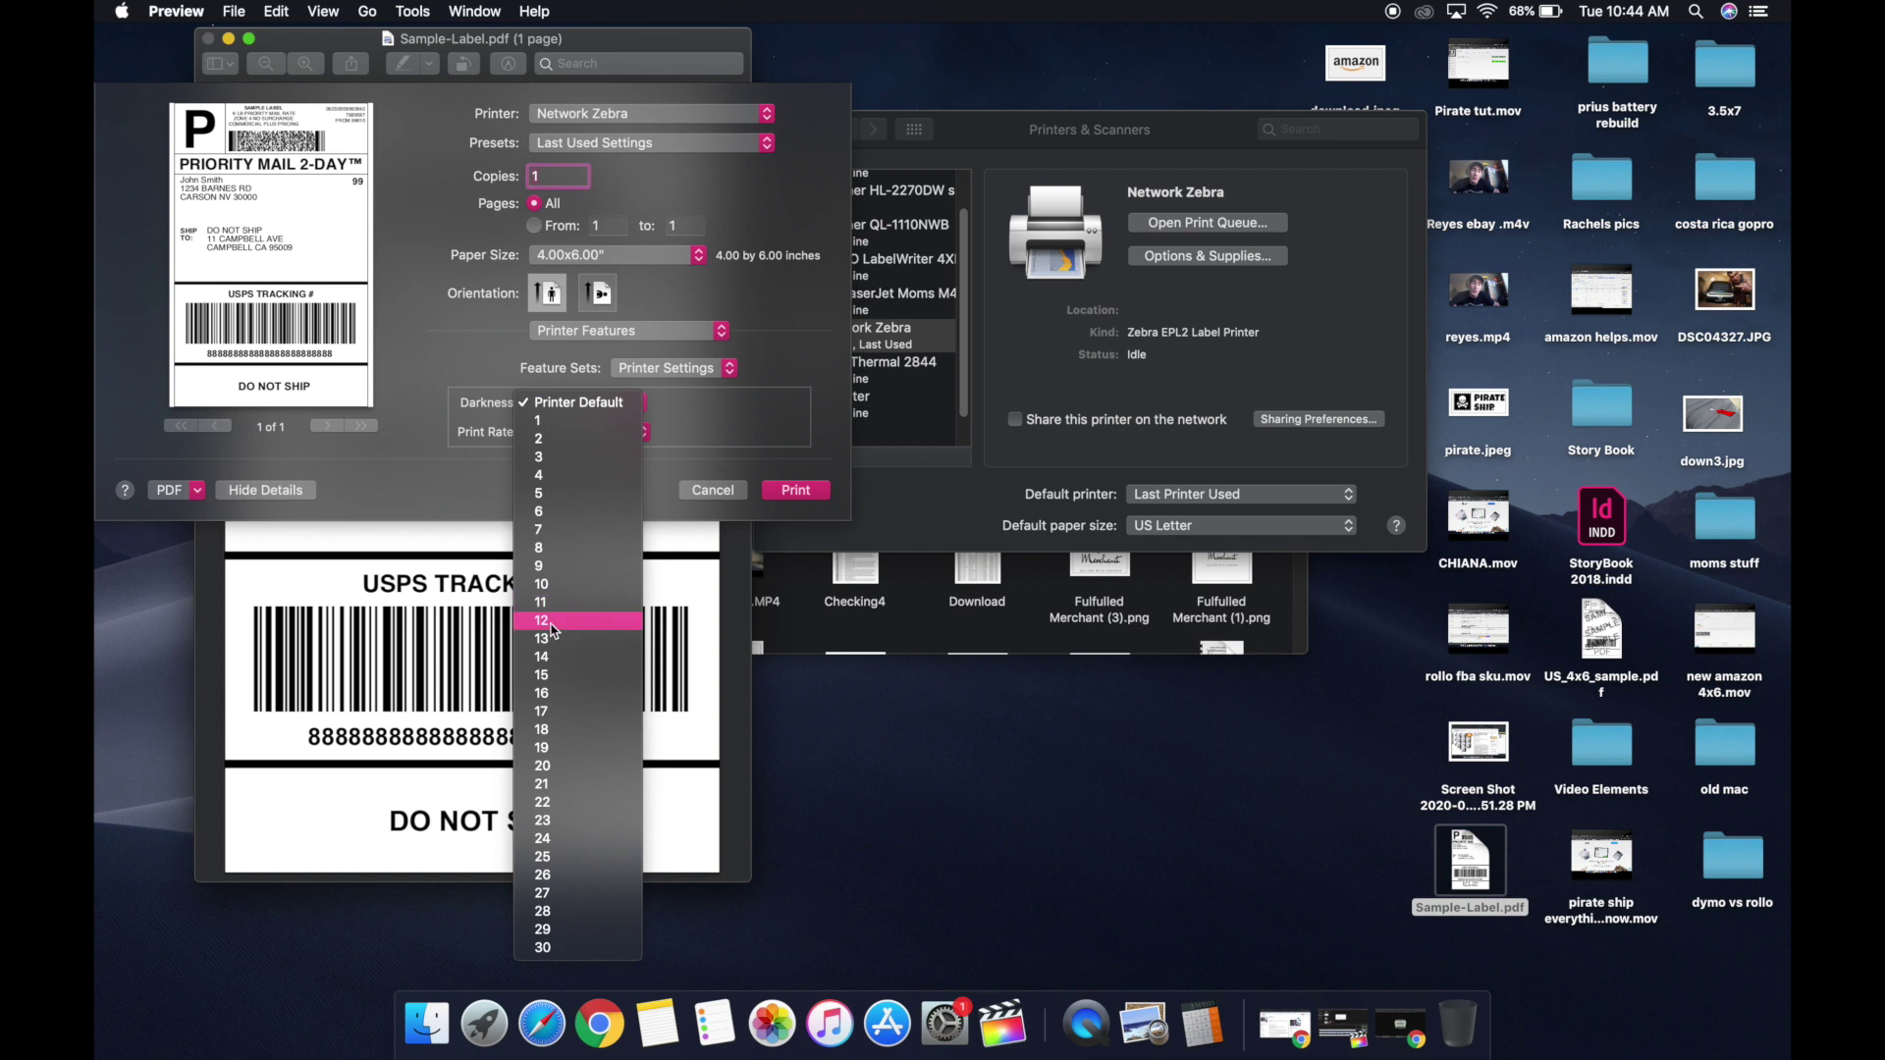
click(541, 567)
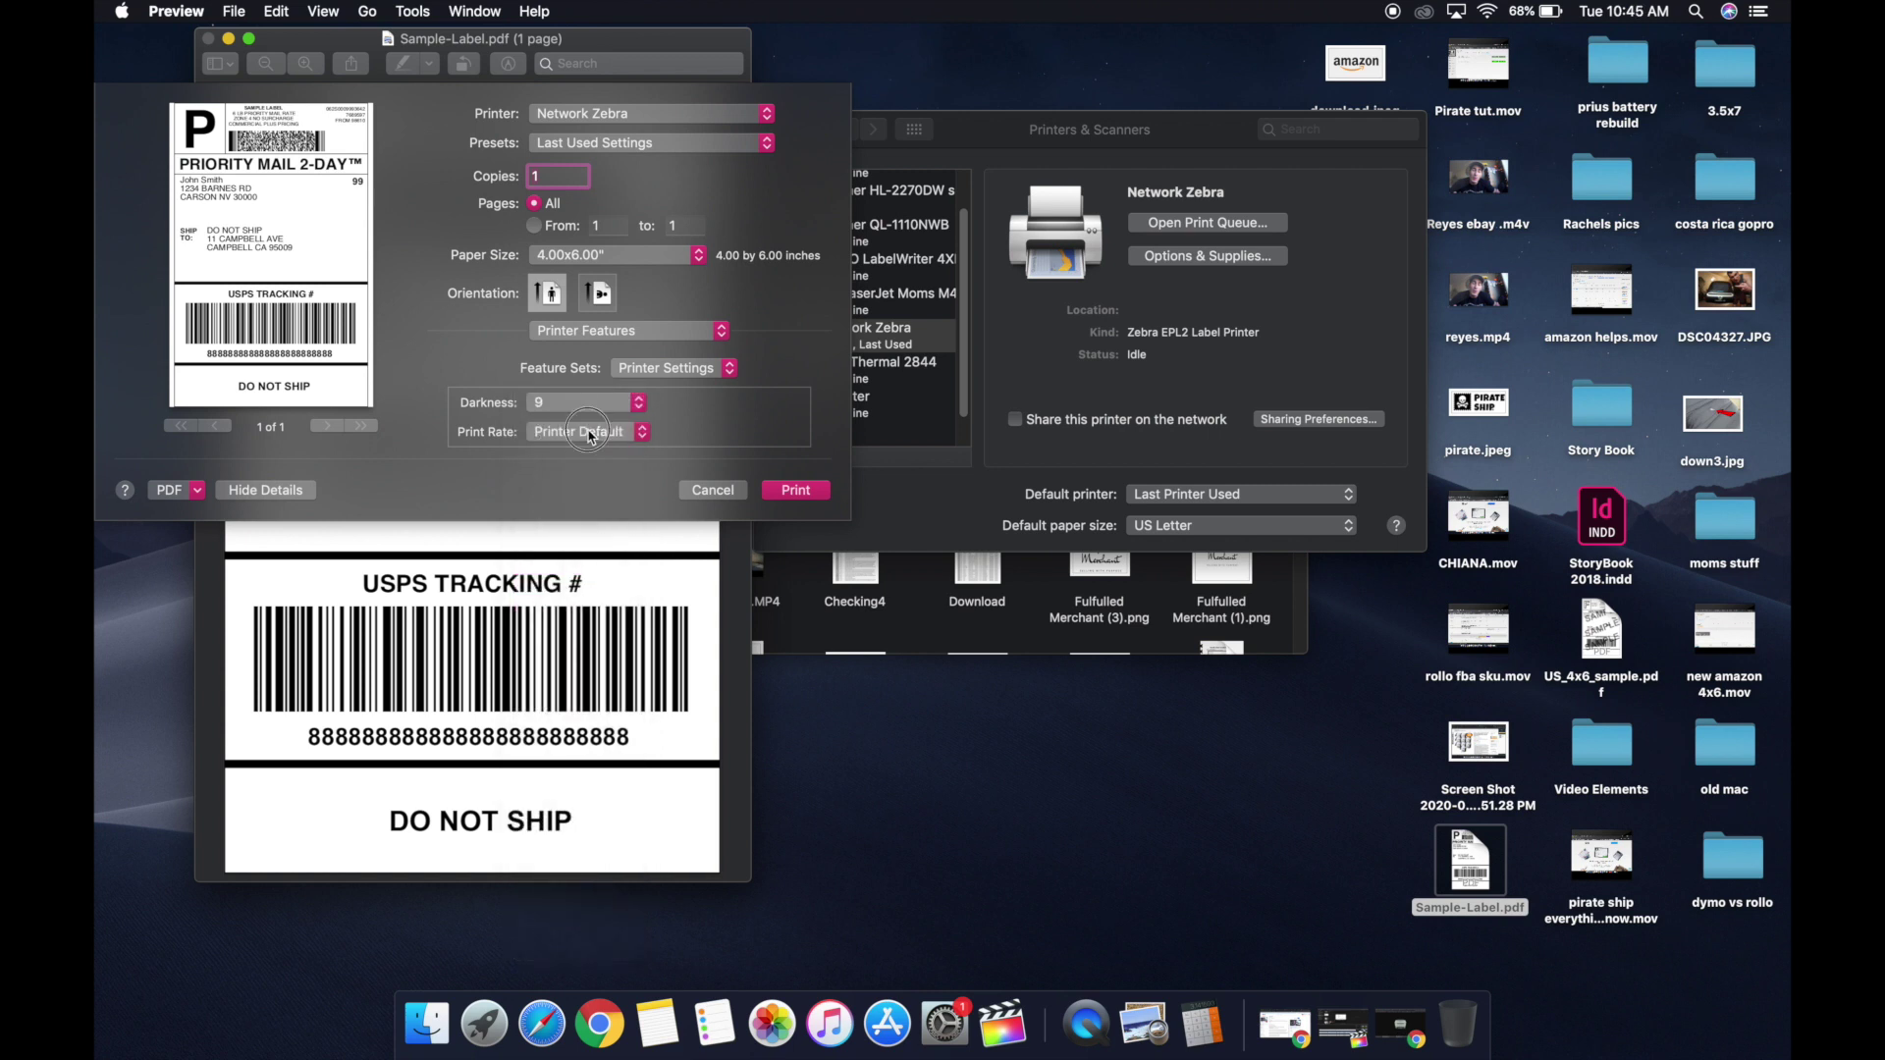
click(587, 434)
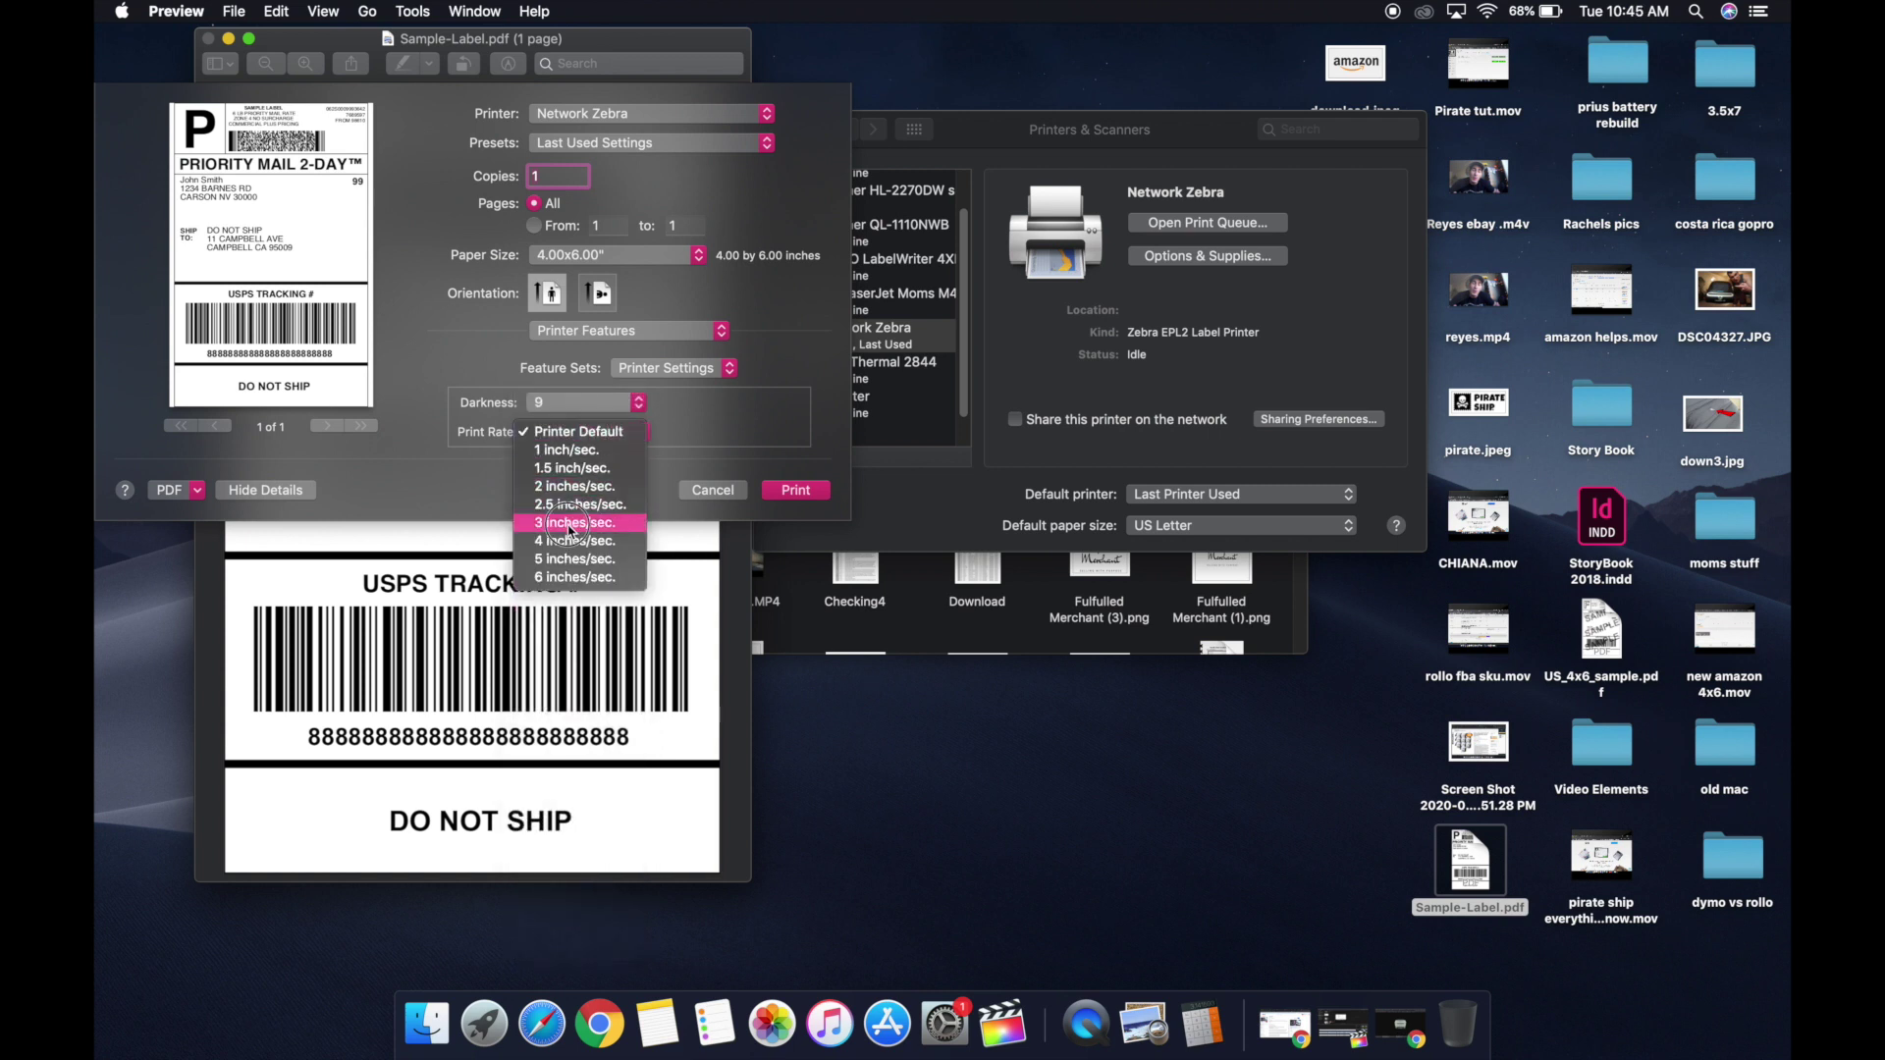
click(569, 525)
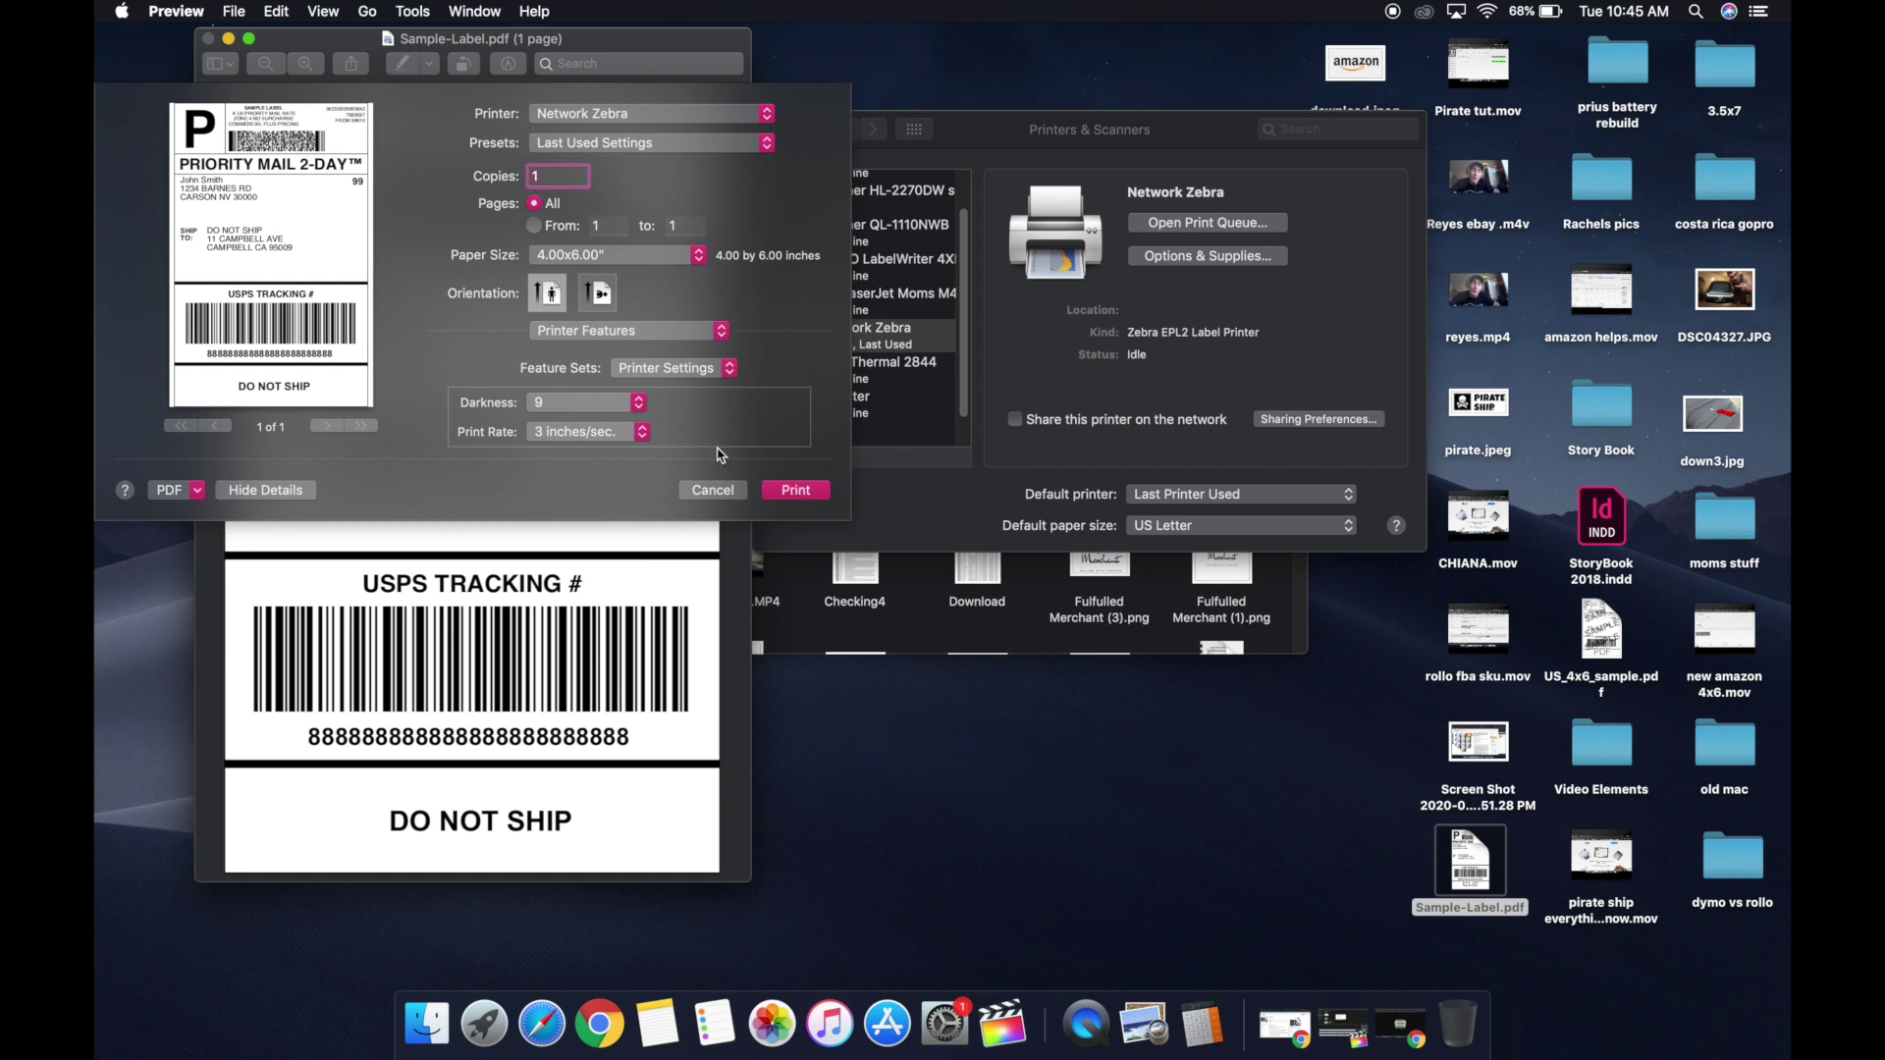
click(780, 491)
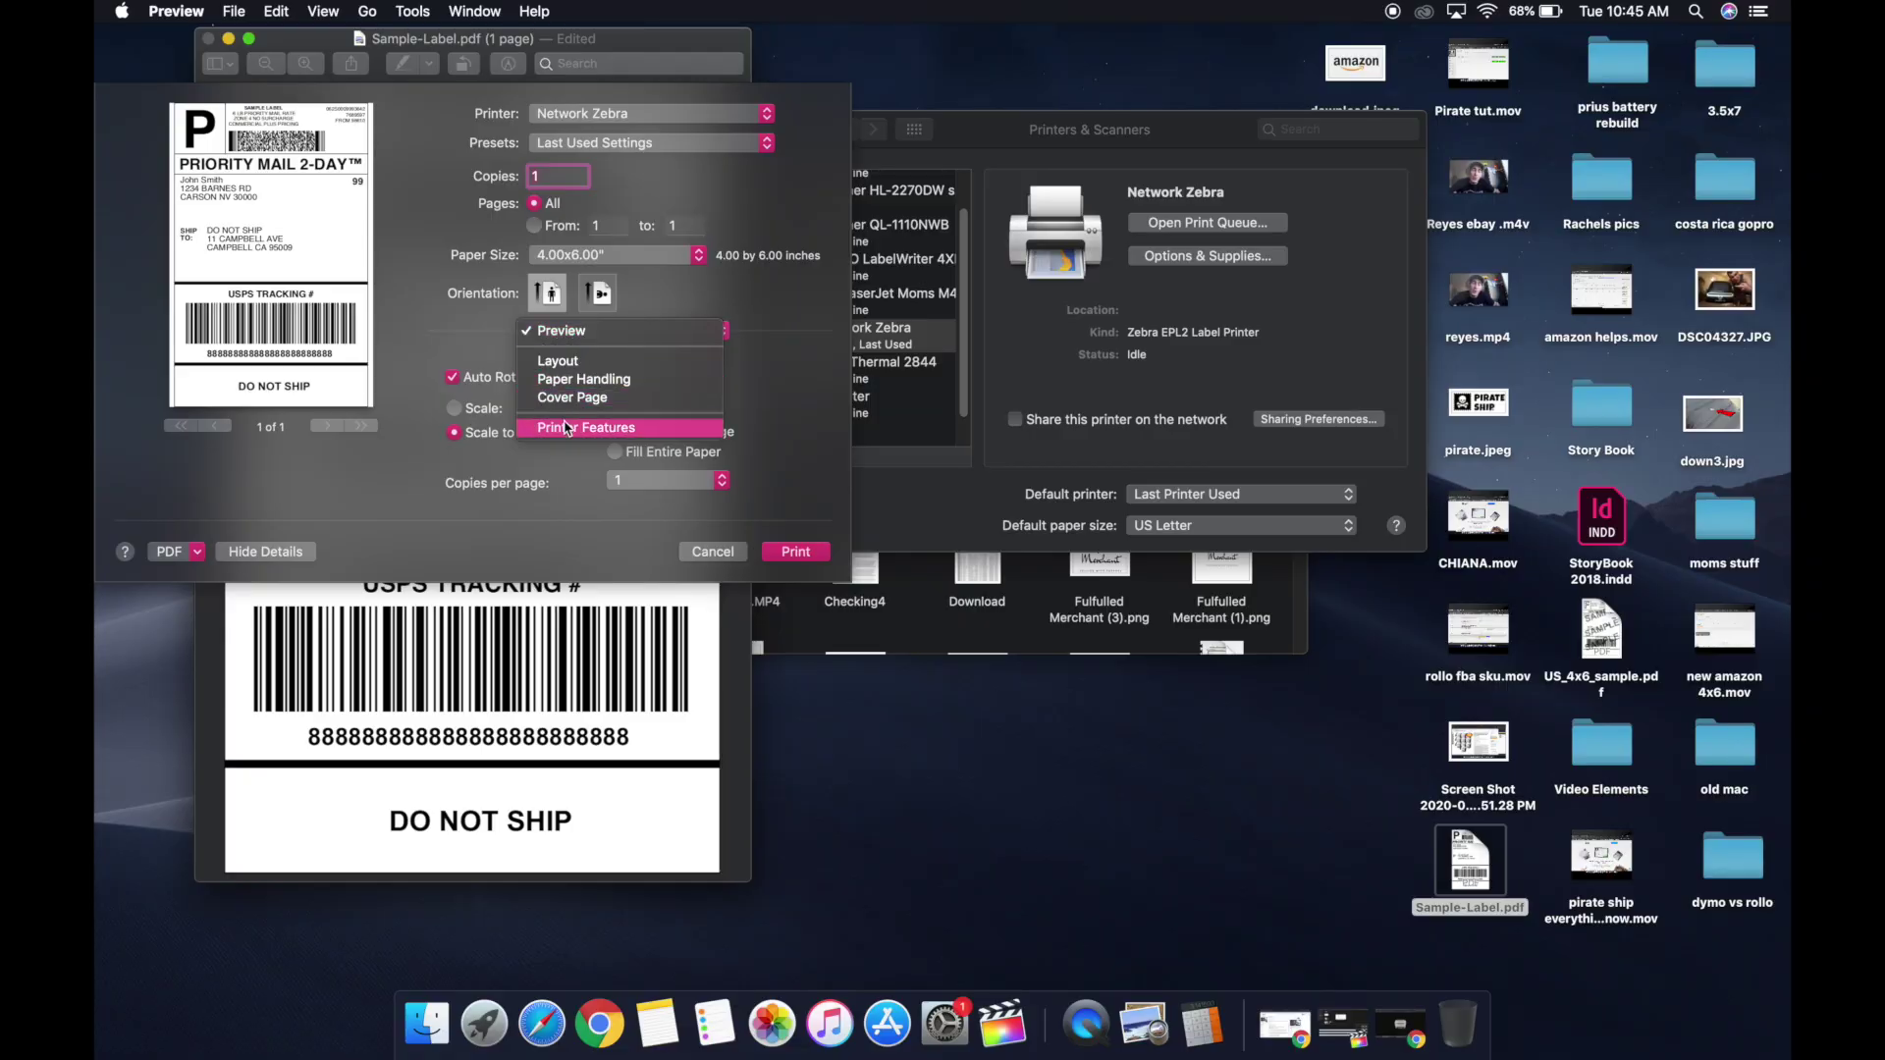
- Raise the Darkness under Printer Features to 12
click(568, 428)
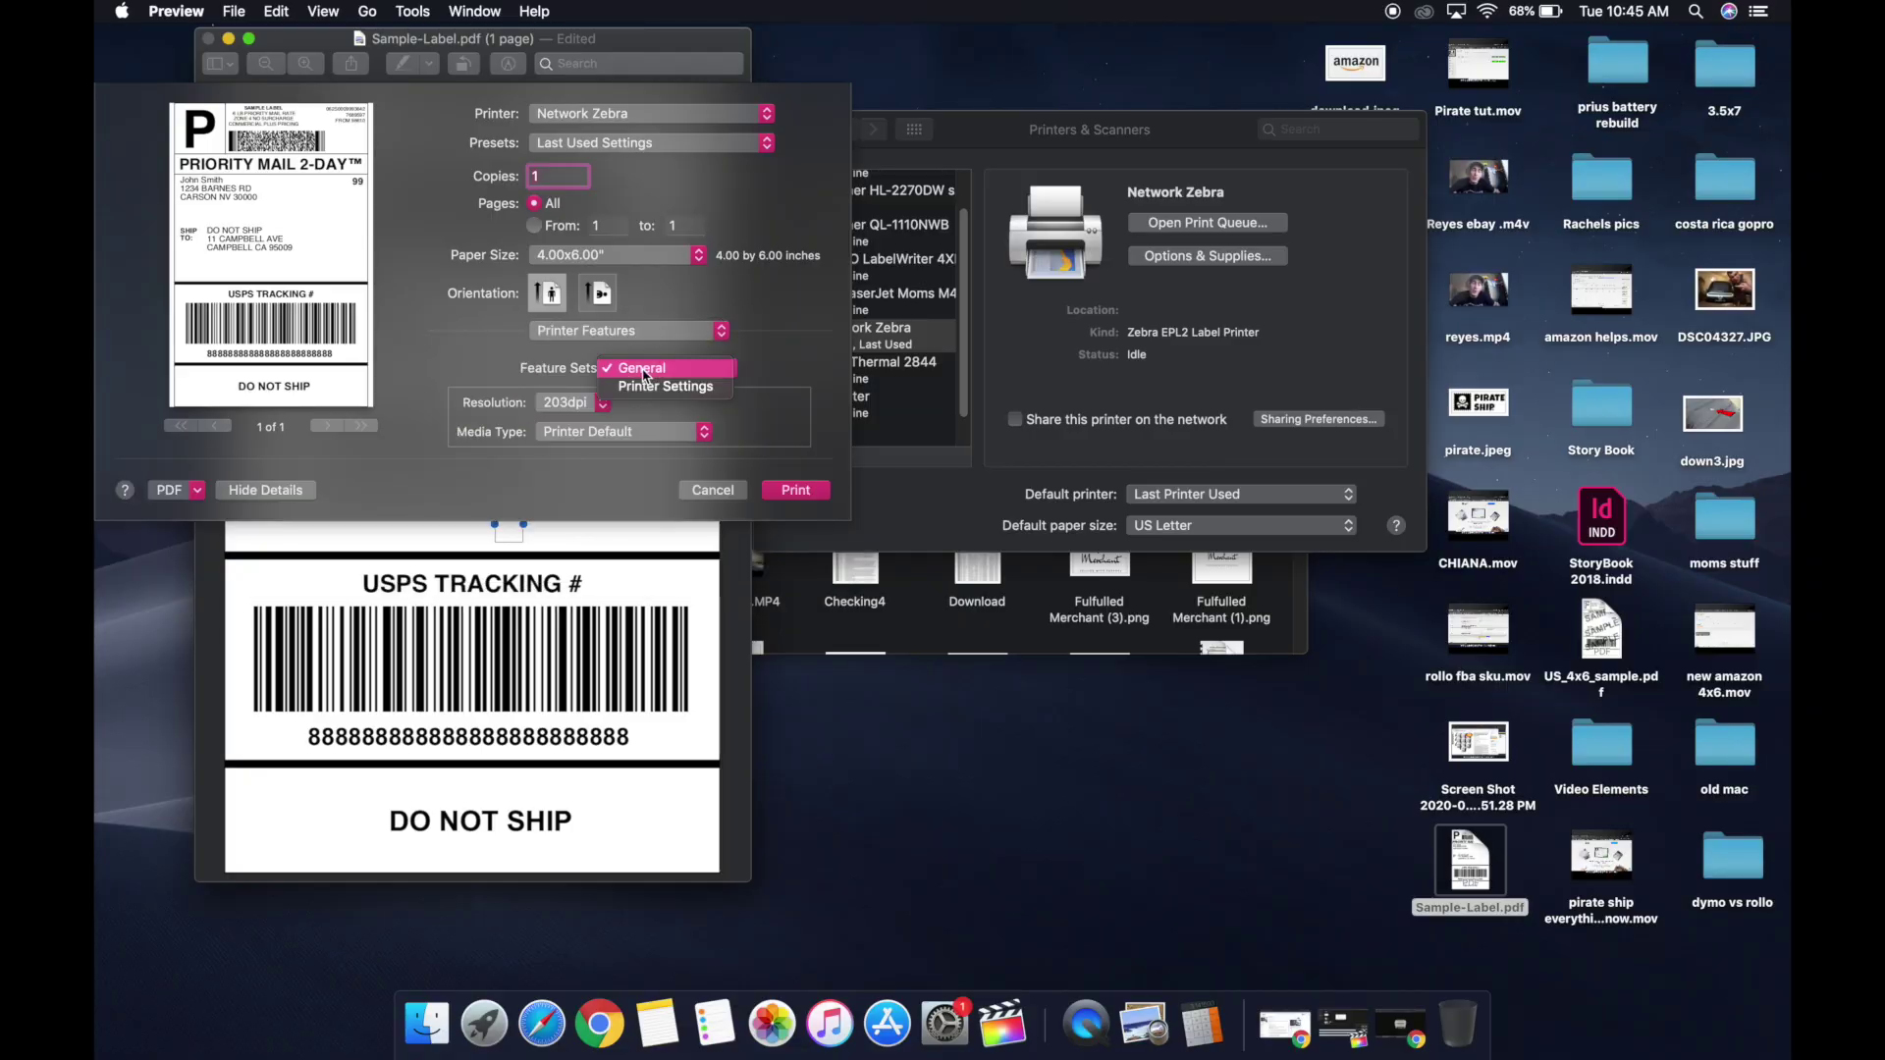
click(612, 418)
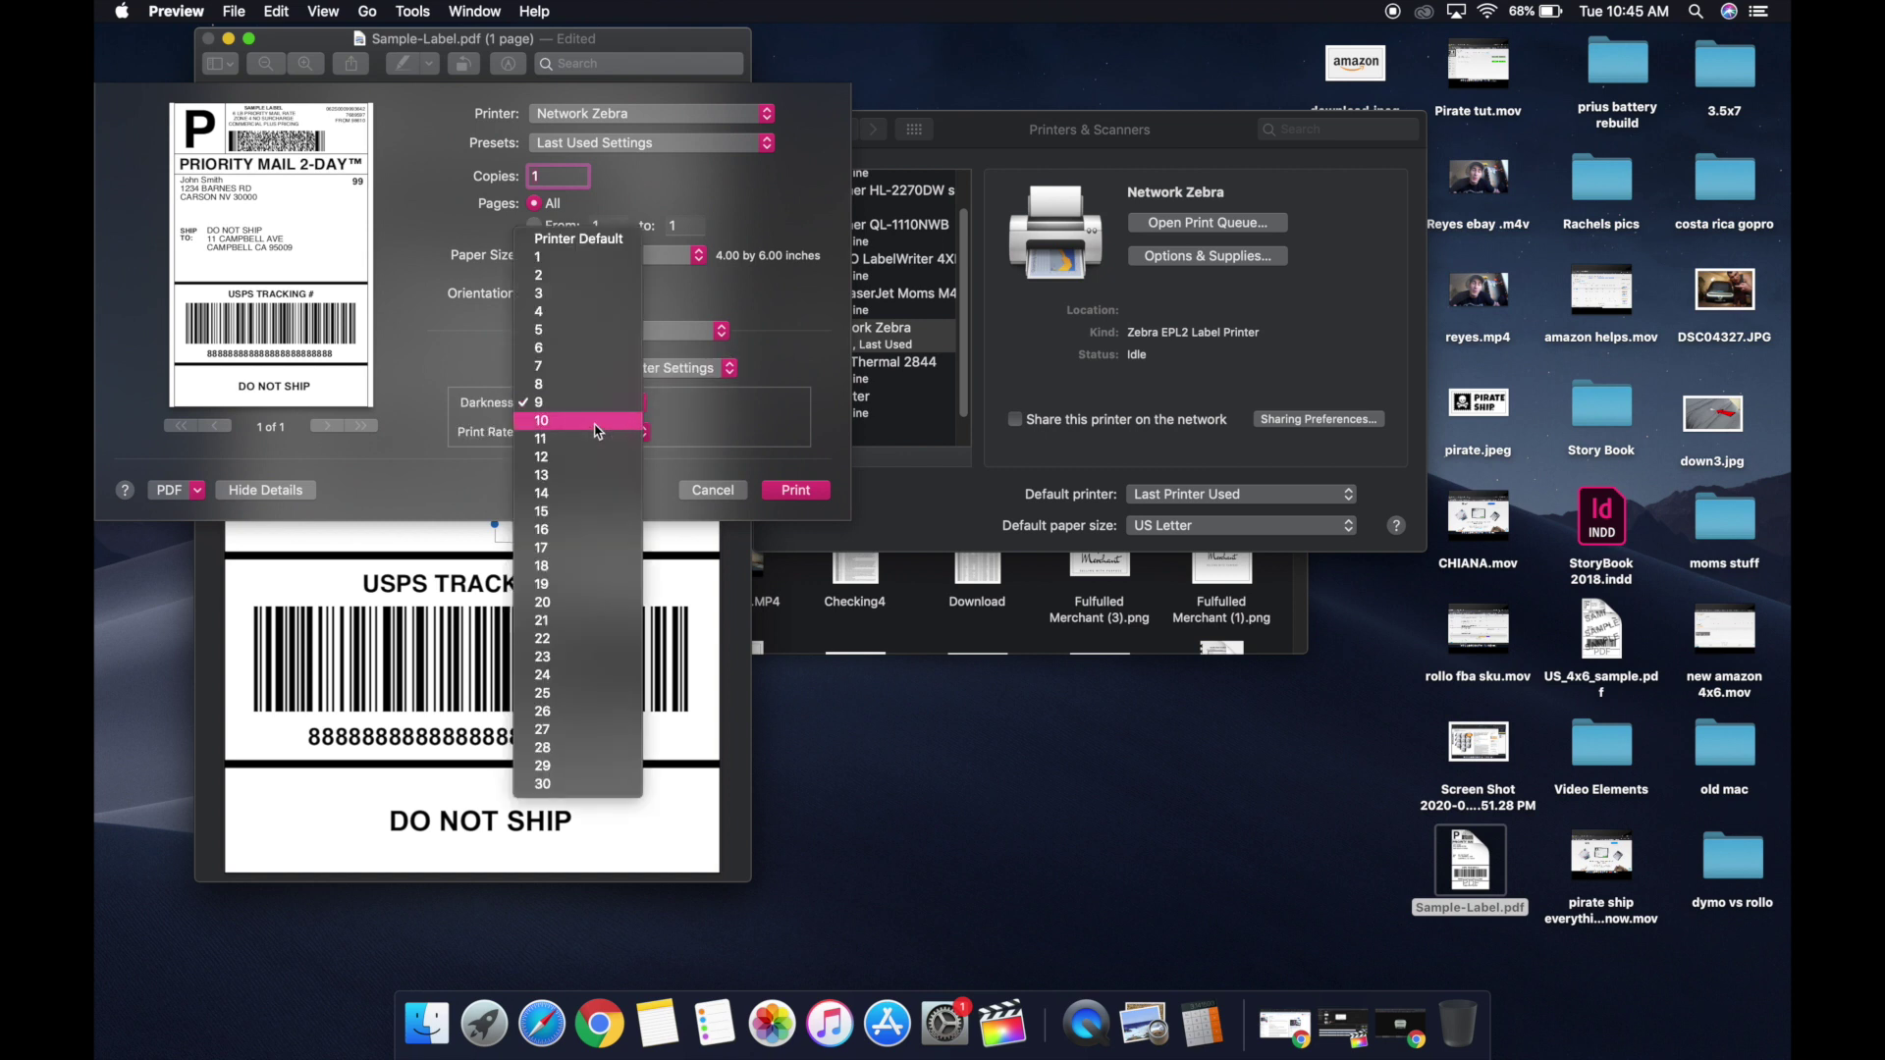
click(579, 458)
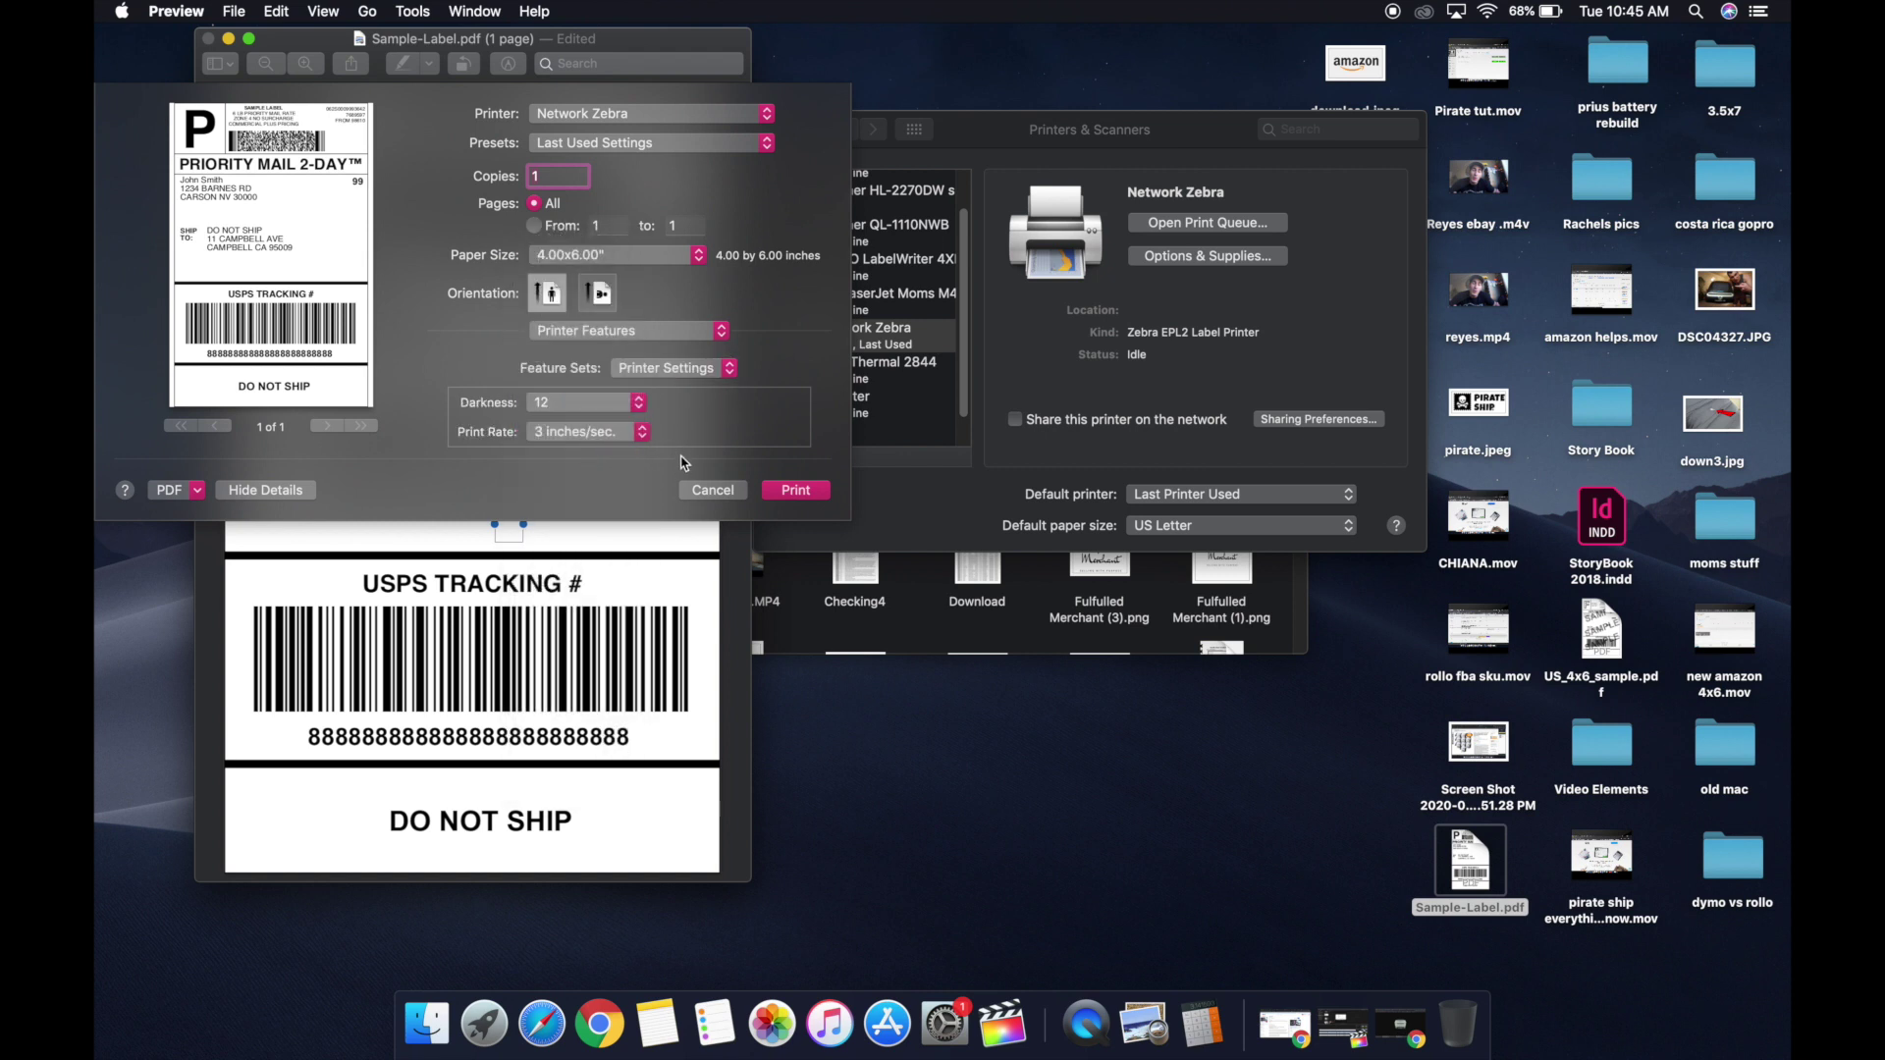